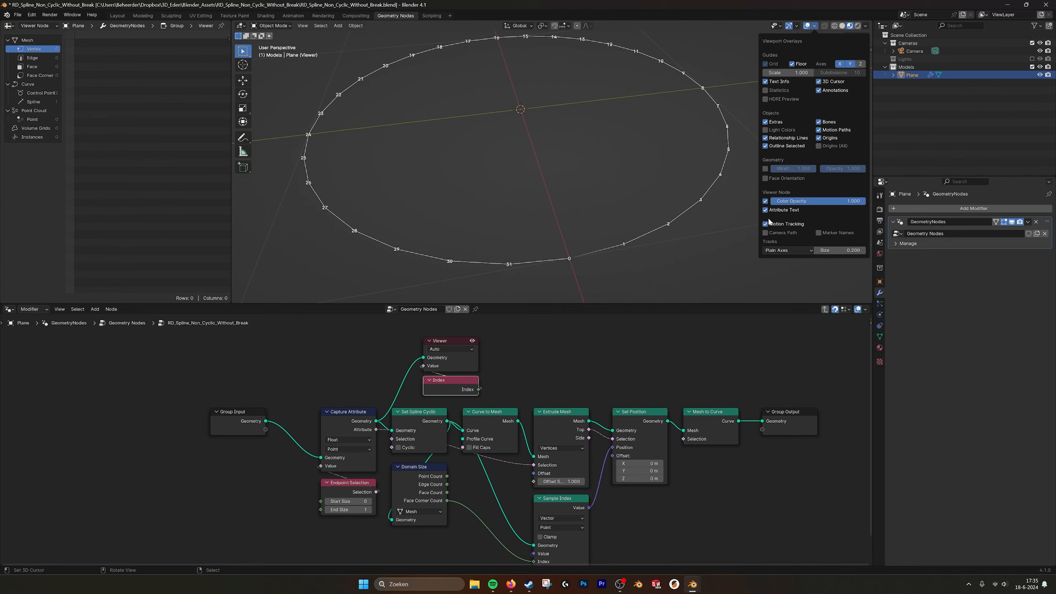
Toggle the viewer node's Attribute Text overlay off and back on to compare the point indices on the circle.
left_click(767, 210)
left_click(767, 211)
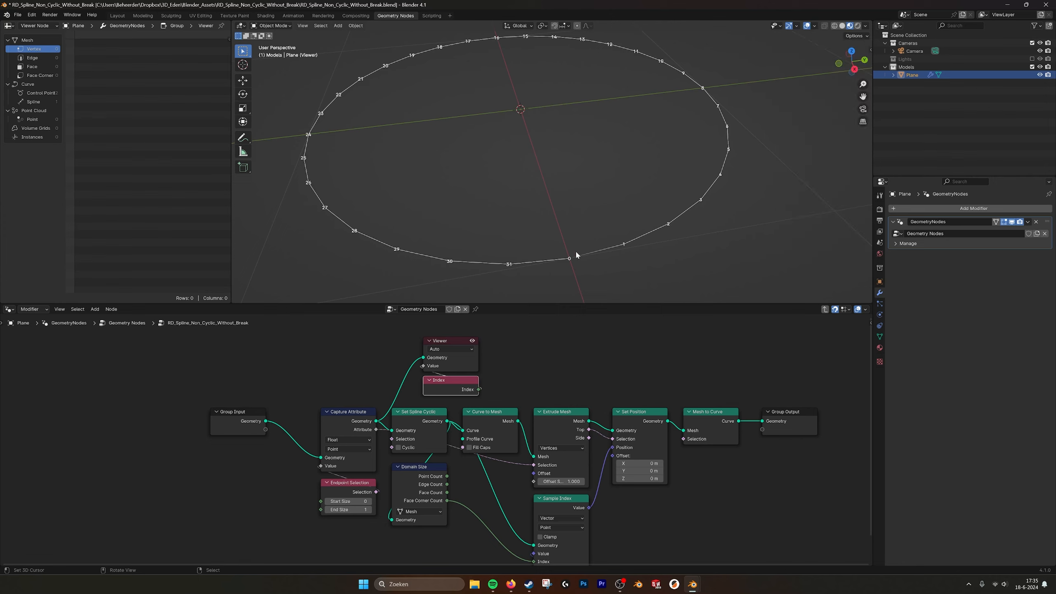
scroll(620, 200, "down", 3)
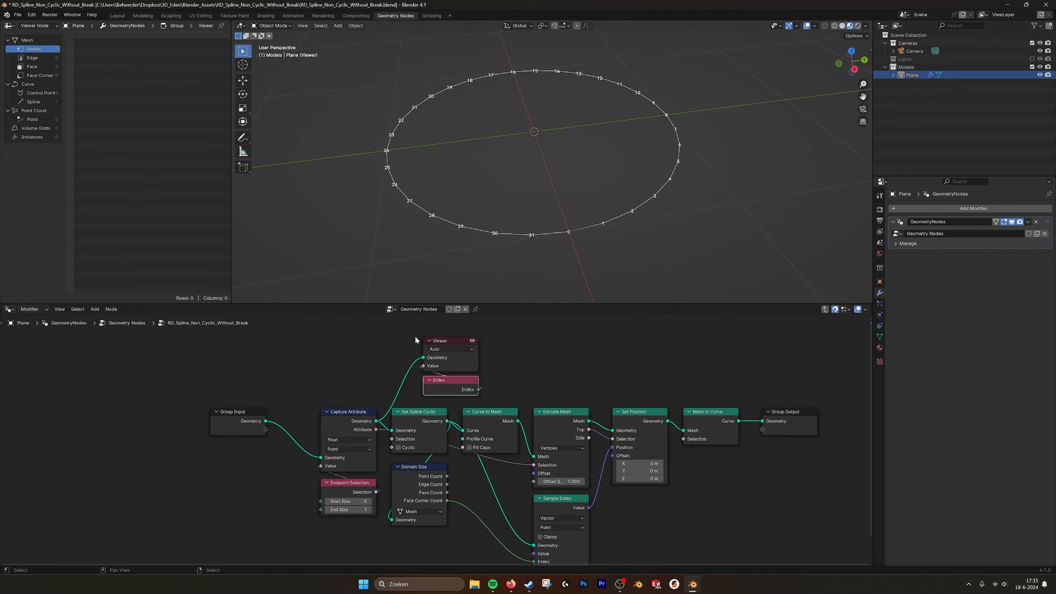
Move the Viewer and Index nodes above Extrude Mesh and connect the Set Spline Cyclic geometry to the Viewer.
left_click_drag(415, 339, 447, 387)
left_click_drag(417, 349, 456, 385)
key("g")
left_click(558, 377)
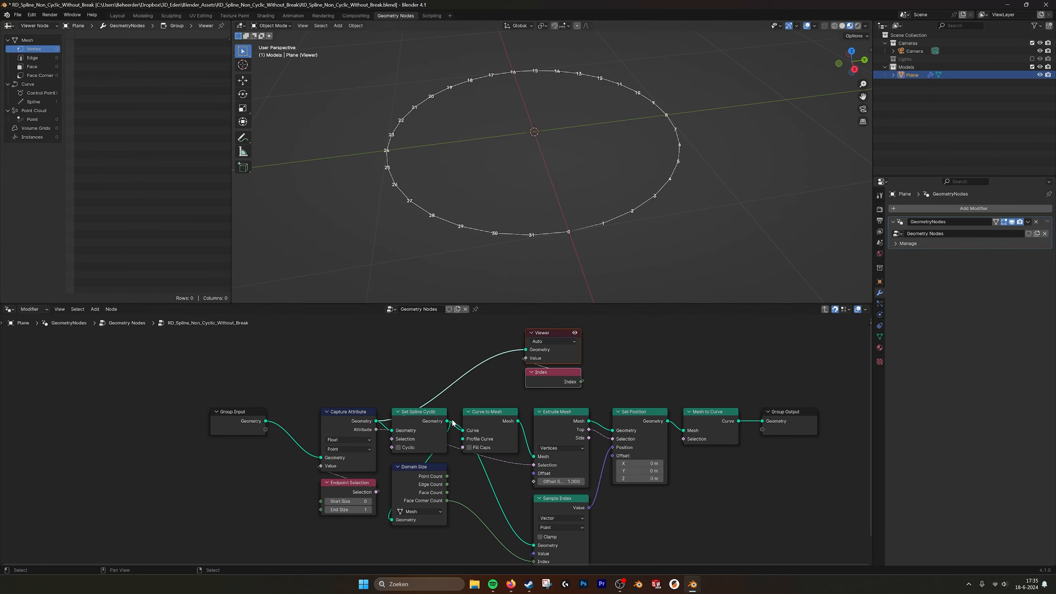
left_click_drag(447, 422, 527, 349)
middle_click_drag(552, 246, 555, 238, "shift")
Move Sample Index's Index link from Domain Size's Face Corner Count output to its Point Count output.
middle_click_drag(466, 482, 453, 463)
left_click(402, 449)
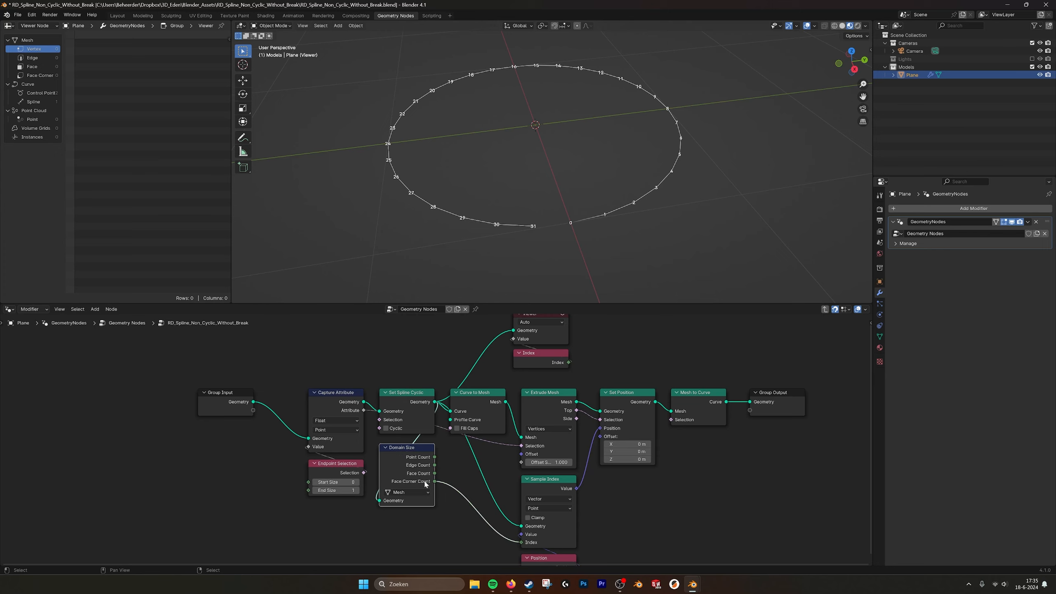
left_click_drag(435, 482, 435, 457, "ctrl")
middle_click_drag(478, 435, 464, 463)
Switch the Viewer node's preview off and back on to compare it with the final textured mesh.
left_click(548, 343)
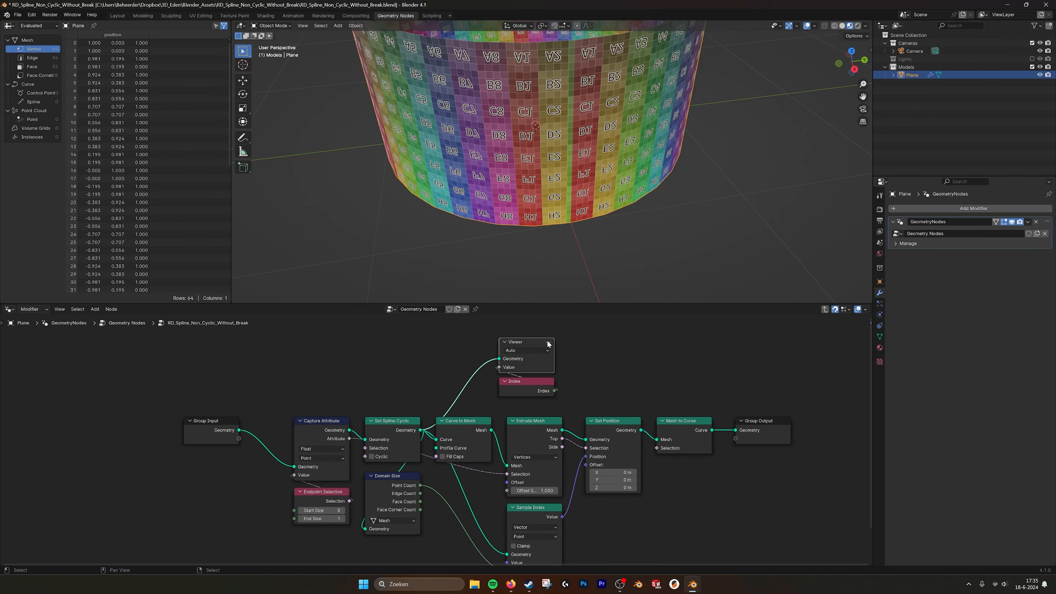
mouse_move(422, 486)
left_mouse_down("ctrl")
mouse_move(422, 510)
mouse_move(421, 486)
left_mouse_up("ctrl")
middle_click_drag(470, 395, 457, 397)
left_click(535, 345)
Connect the Curve to Mesh output to the Viewer and shift the Viewer and Index nodes above Extrude Mesh and Set Position.
left_click_drag(478, 432, 486, 360)
left_click_drag(470, 325, 543, 395)
left_click_drag(514, 346, 577, 338)
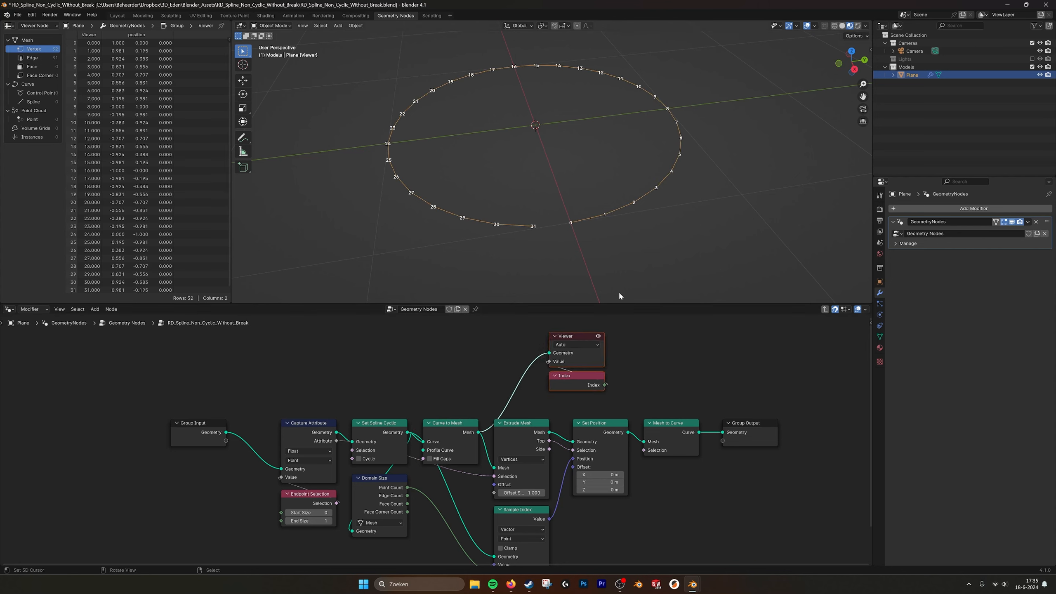
middle_click_drag(589, 350, 560, 352)
Preview the Extrude Mesh output in the Viewer and shift the Viewer and Index nodes further along the node chain.
middle_click_drag(535, 420, 511, 400)
left_click_drag(496, 412, 553, 372)
left_click_drag(533, 324, 604, 324)
scroll(551, 239, "down", 3)
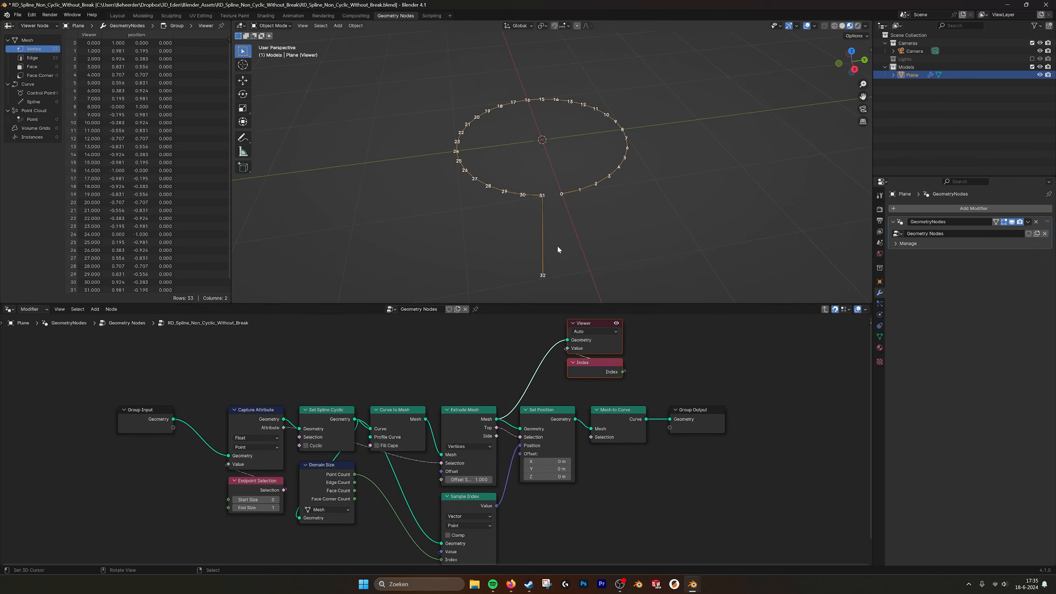
Set the Extrude Mesh node's Offset Scale to 0 and inspect the extruded end vertex.
left_click_drag(478, 480, 472, 480)
left_click(478, 480)
type("0")
key("Return")
scroll(550, 244, "up", 3)
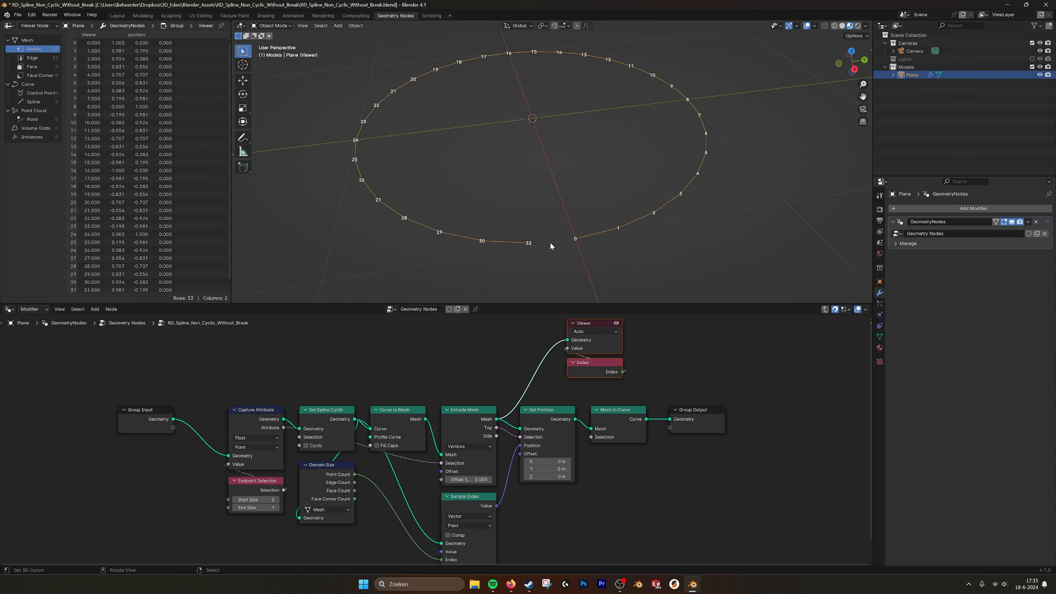
middle_click_drag(551, 244, 543, 236)
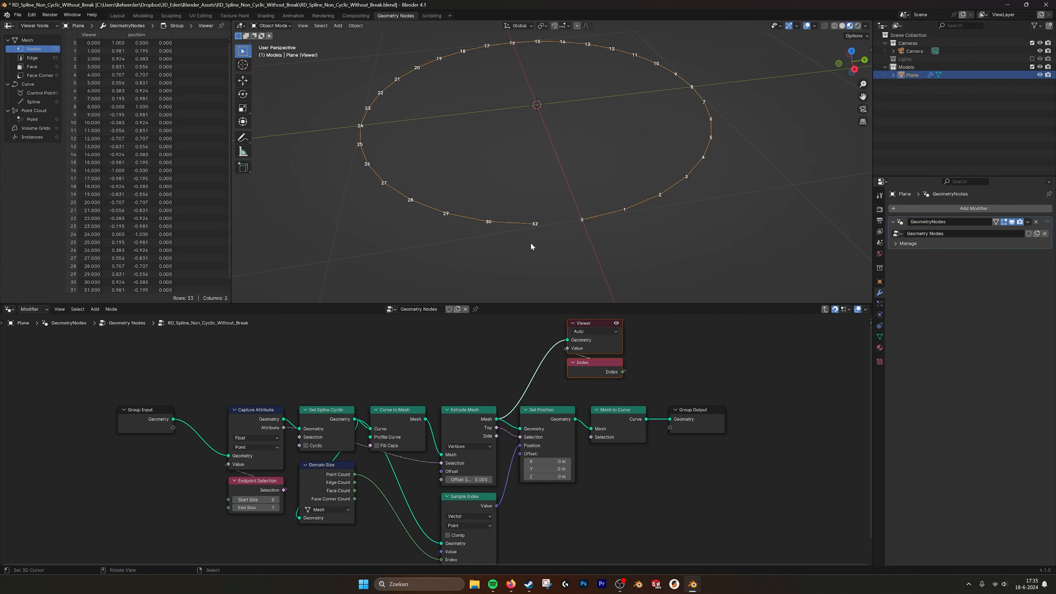
Preview the Set Position output in the Viewer to check where the extruded vertex lands.
middle_click_drag(571, 419, 521, 428)
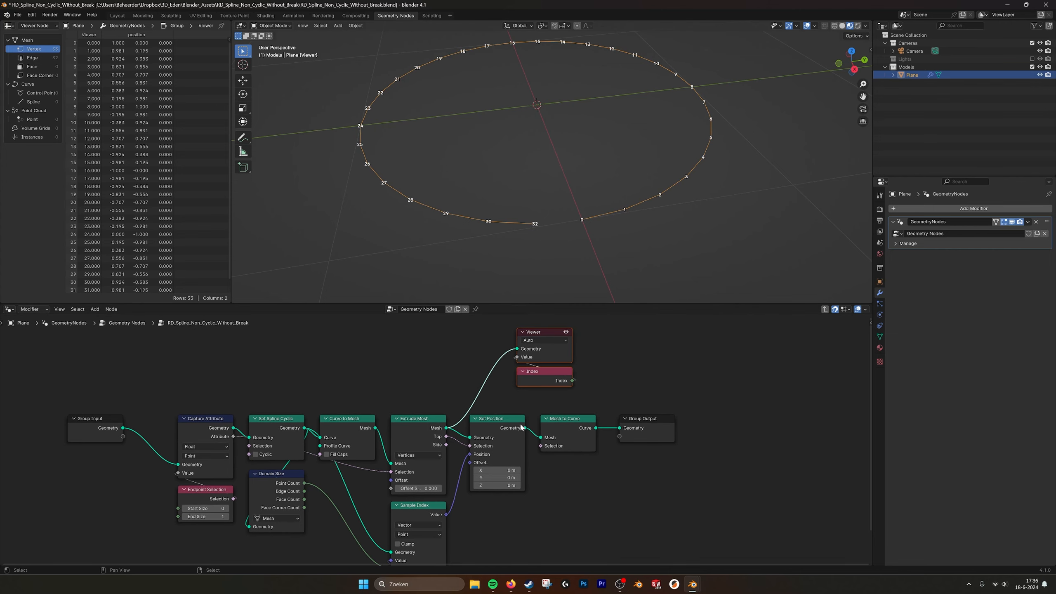
left_click_drag(523, 427, 592, 330)
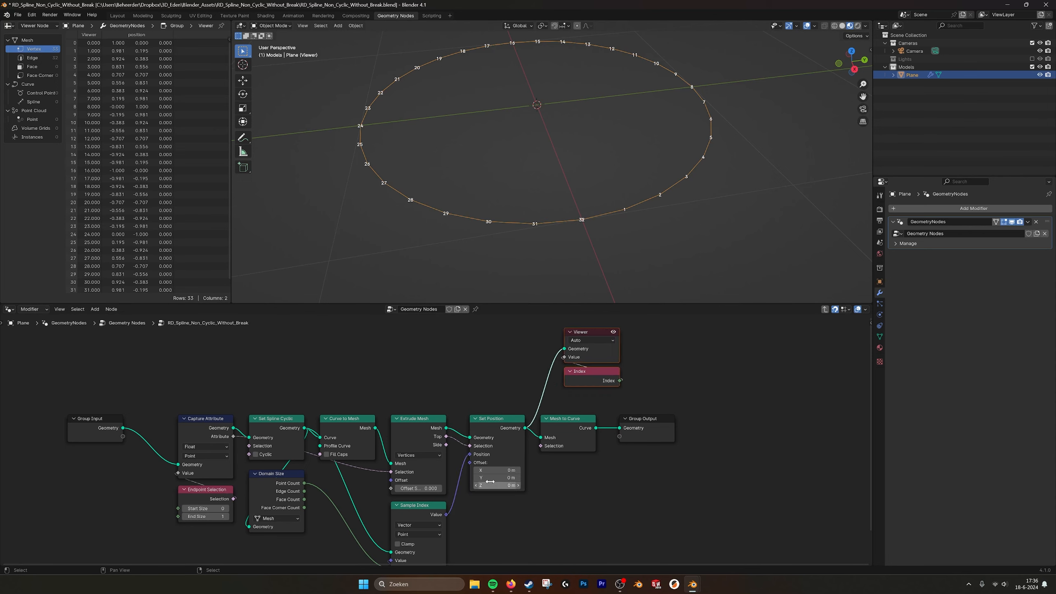
middle_click_drag(490, 481, 481, 458)
middle_click_drag(598, 430, 566, 426)
Add a Mix node beside Sample Index and set its data type to Vector.
key("shift+a")
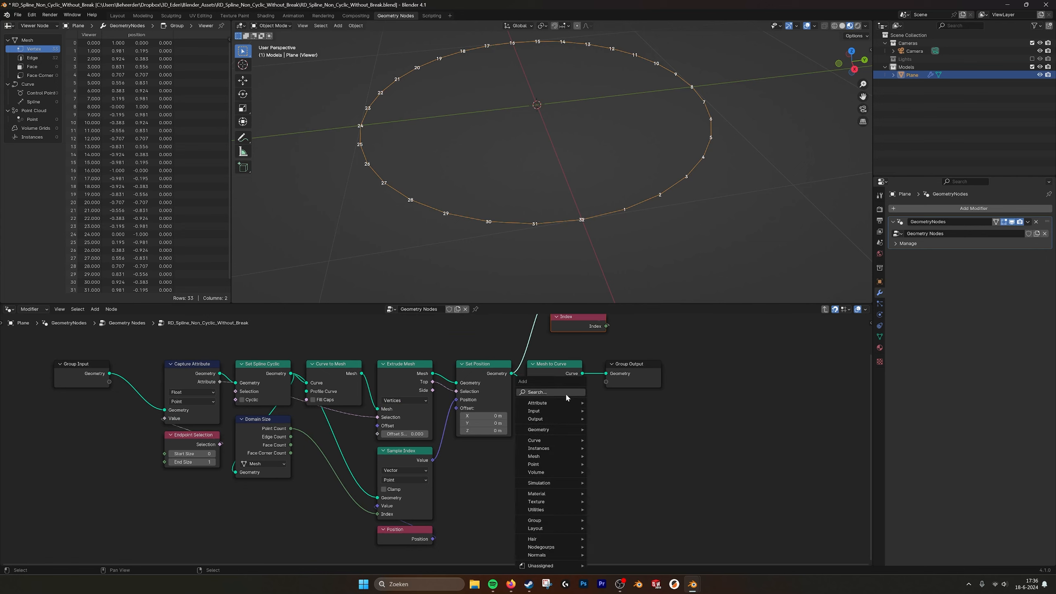
left_click(567, 396)
type("mix")
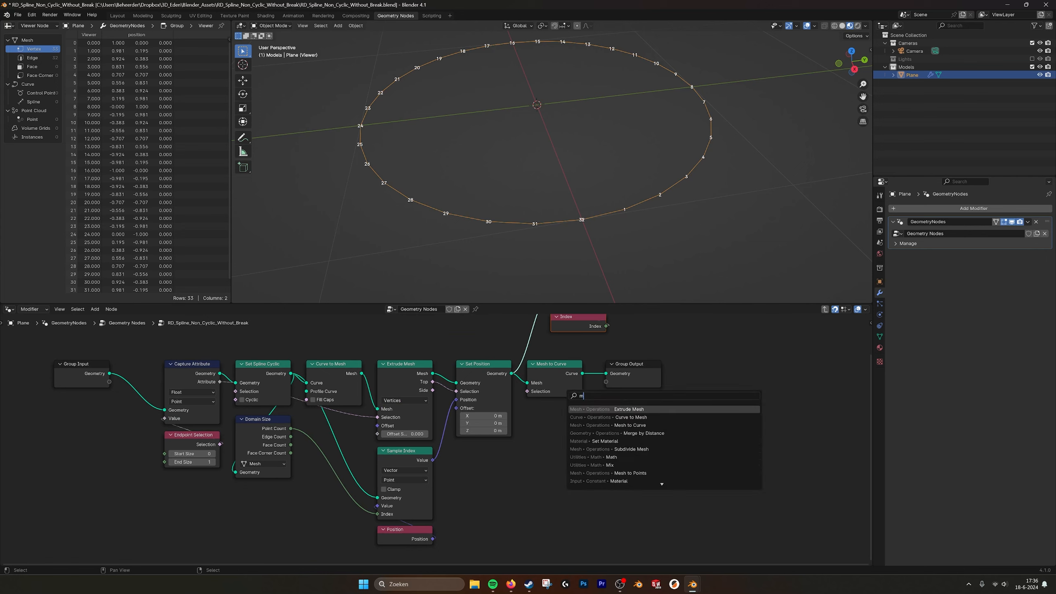
key("Return")
left_click(304, 511)
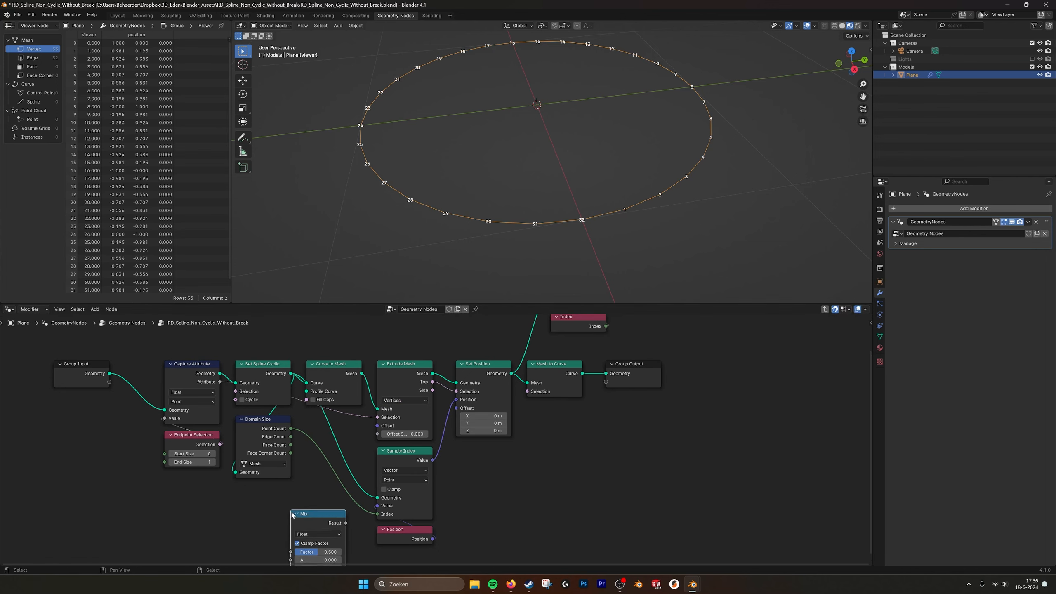
middle_click_drag(462, 525, 524, 425)
left_click(496, 379)
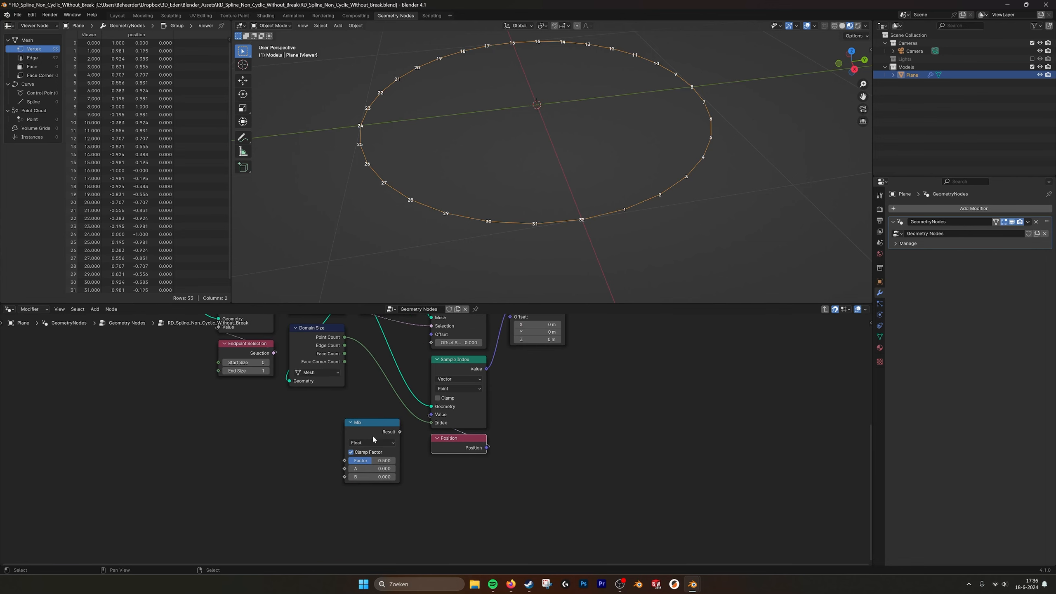
left_click_drag(373, 439, 530, 377)
left_click(530, 376)
left_click(526, 409)
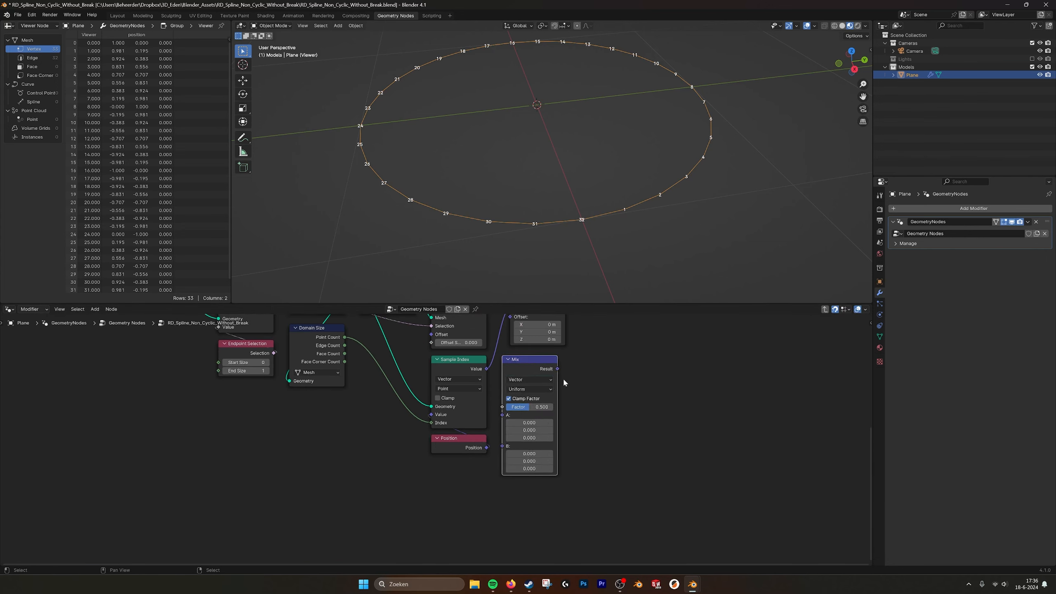
Connect Sample Index's Value to Mix input A, Position to input B, and the Mix result to Set Position's Position.
middle_click_drag(564, 380, 538, 430)
left_click_drag(461, 419, 476, 466)
middle_click_drag(507, 448, 507, 467)
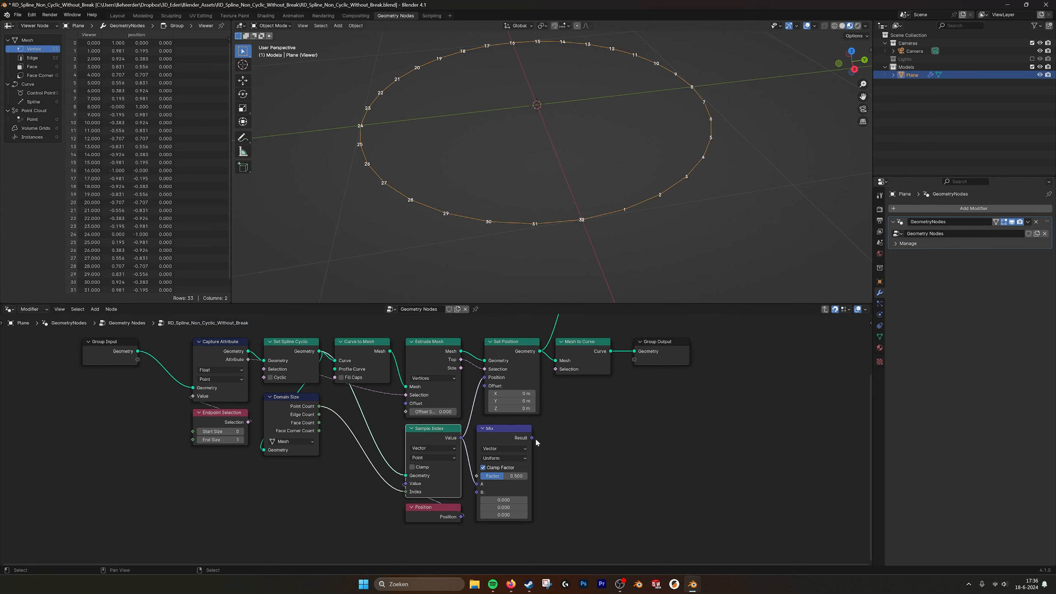
left_click_drag(532, 438, 484, 378)
left_click_drag(462, 516, 477, 492)
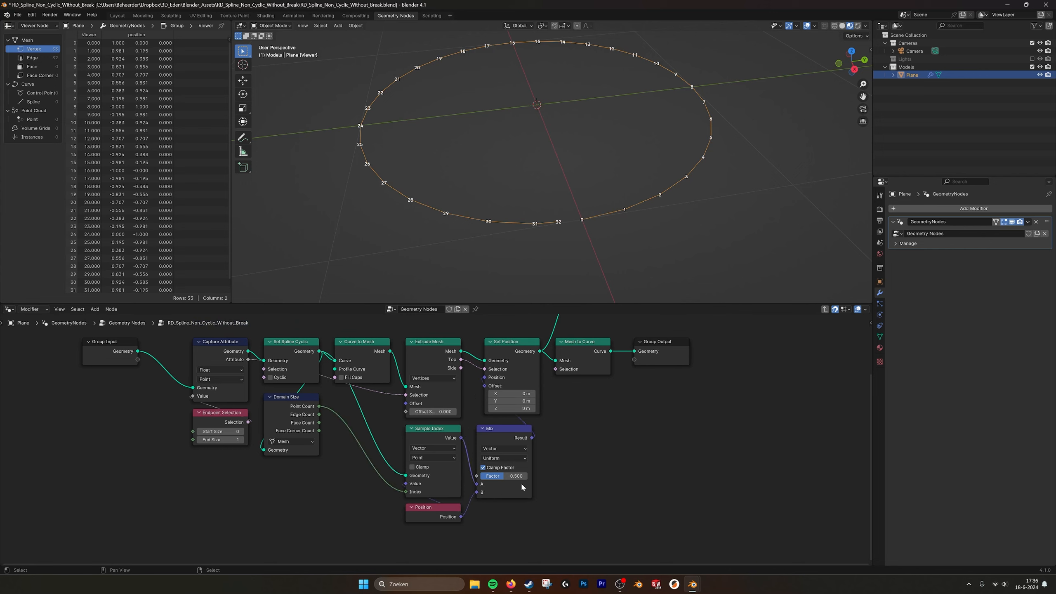
left_click_drag(510, 434, 518, 434)
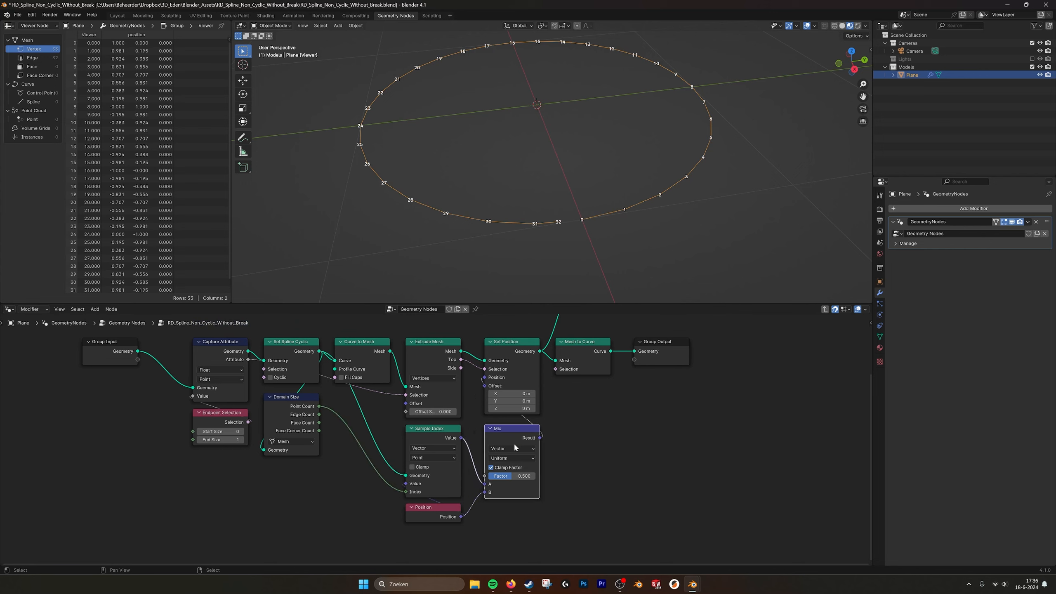
Vary the Mix factor up to 1.000 and back down to demonstrate the end vertex moving between both positions.
mouse_move(515, 476)
left_mouse_down()
mouse_move(491, 475)
mouse_move(535, 476)
left_mouse_up()
left_click(435, 428)
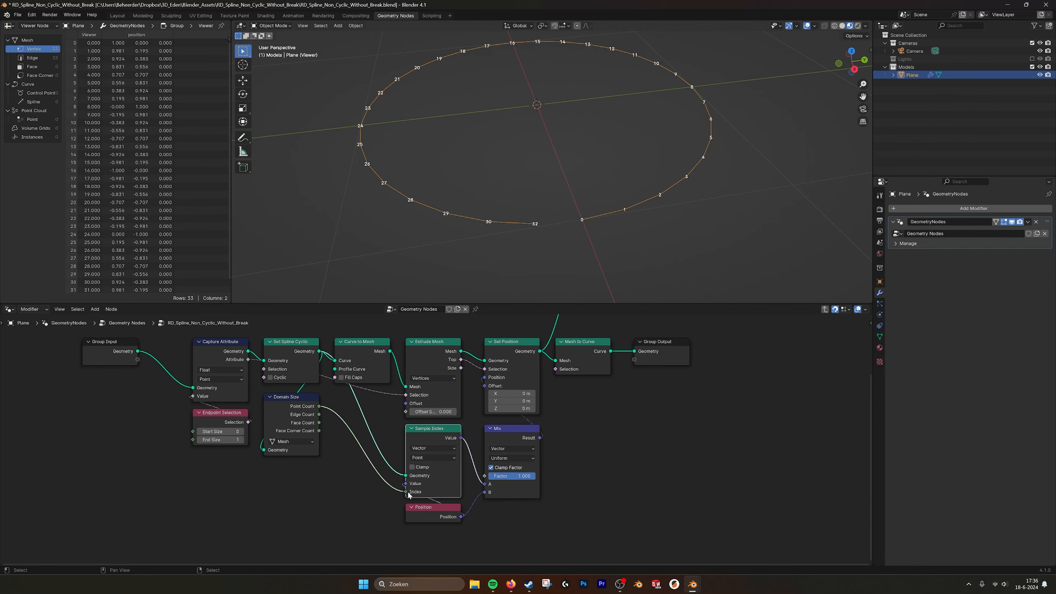
left_click(297, 357)
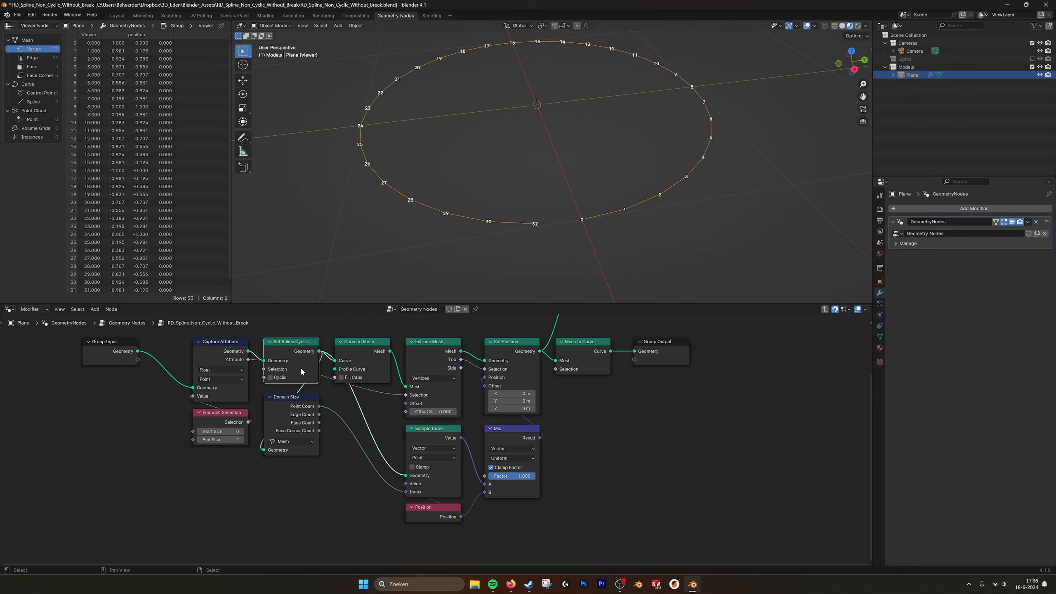
left_click_drag(531, 480, 491, 479)
Remove the Mix node while keeping Sample Index linked directly to Set Position's Position input.
middle_click_drag(550, 444, 548, 466)
left_click_drag(526, 451, 579, 451, "alt")
key("x")
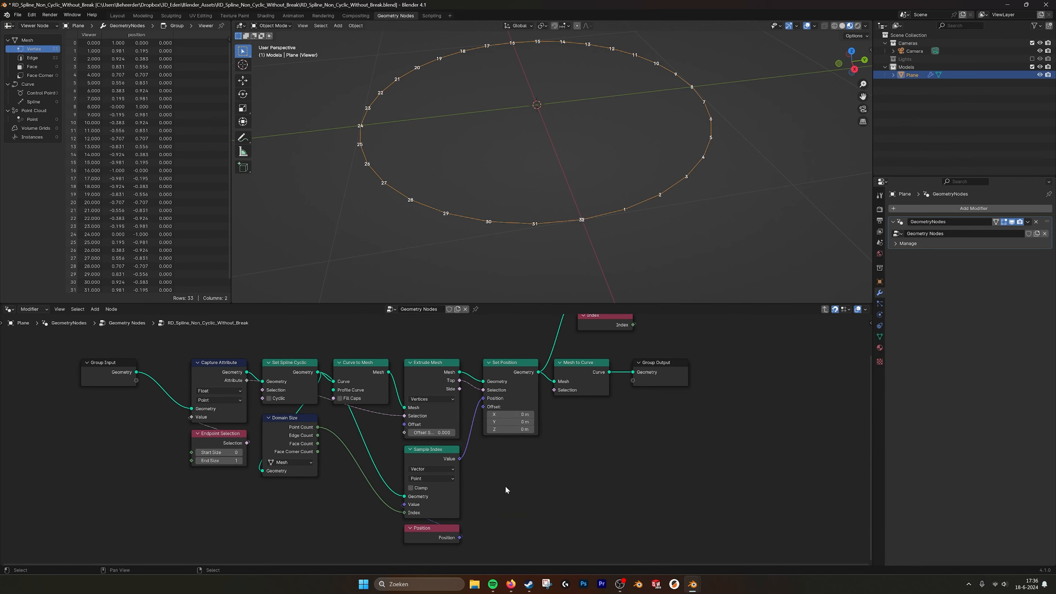
Preview the Mesh to Curve output and delete the group's Viewer and Index nodes.
middle_click_drag(584, 383, 559, 451)
left_click_drag(583, 442, 552, 363)
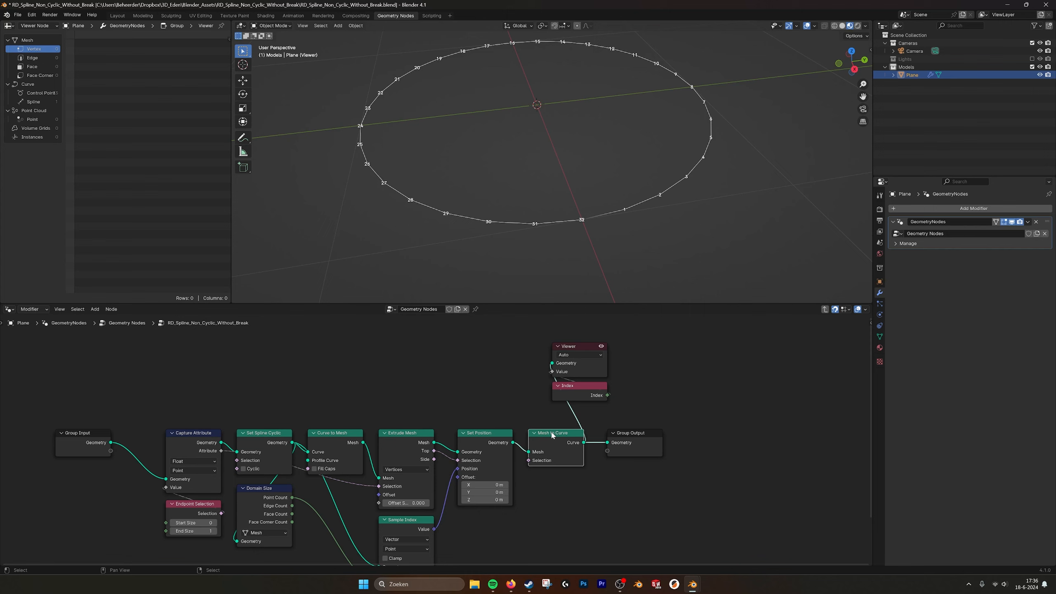
left_click_drag(535, 345, 602, 397)
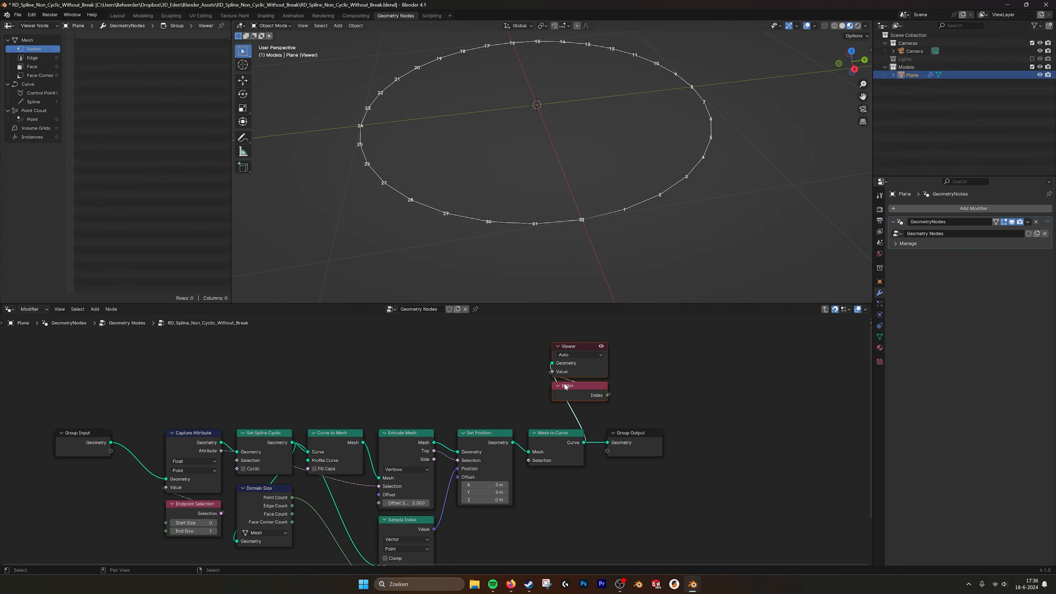
key("Delete")
Return to the parent node tree and connect the RD_Spline_Non_Cyclic_Without_Break group's geometry to the active Viewer.
key("Tab")
scroll(465, 444, "down", 1)
middle_click_drag(465, 445, 496, 409)
scroll(496, 402, "down", 2)
scroll(495, 409, "up", 3)
left_click(461, 329)
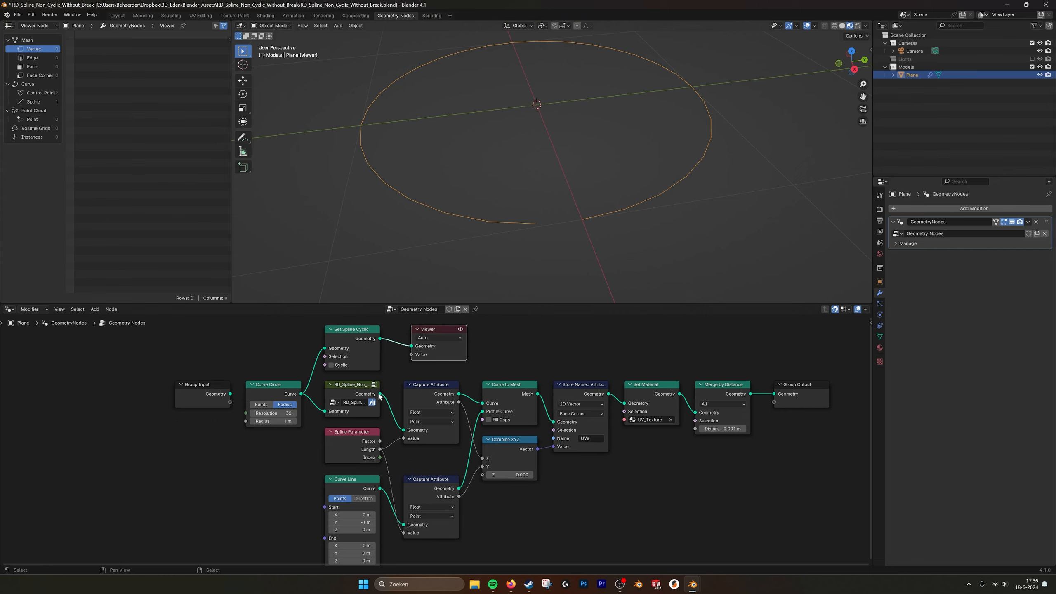
left_click_drag(380, 393, 411, 346)
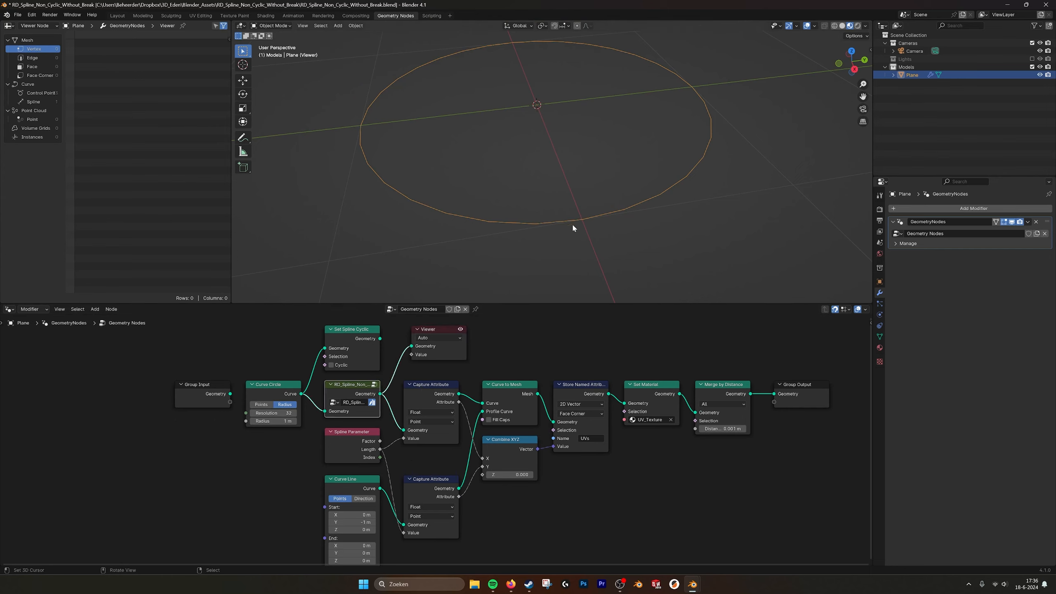
middle_click_drag(573, 228, 648, 225)
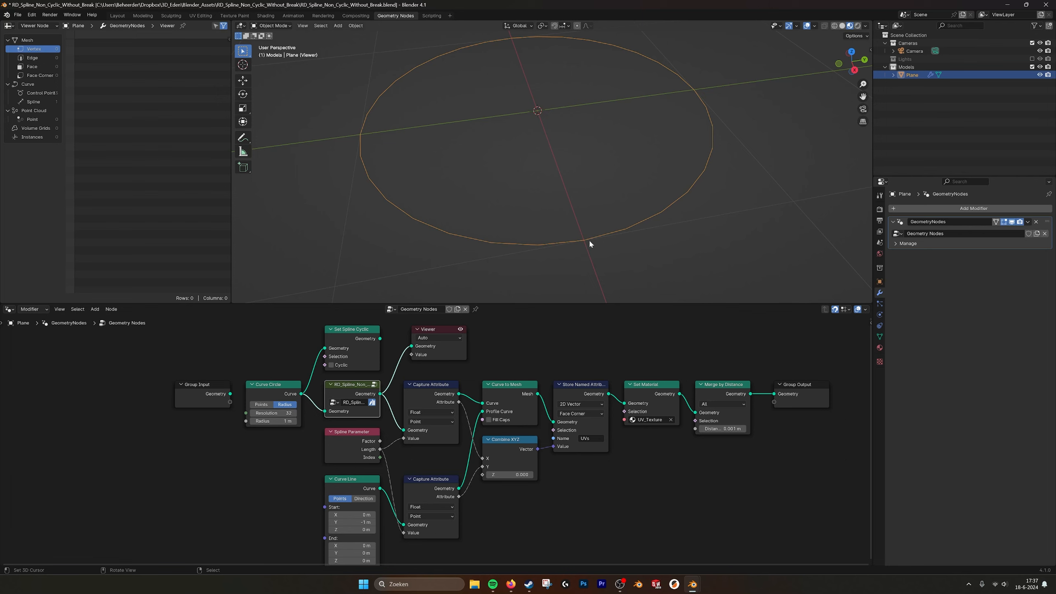
Move the Viewer node above Store Named Attribute and examine the upper Capture Attribute and Spline Parameter nodes.
middle_click_drag(453, 339, 442, 340)
left_click_drag(436, 331, 602, 330)
middle_click_drag(511, 385, 500, 376)
left_click(420, 378)
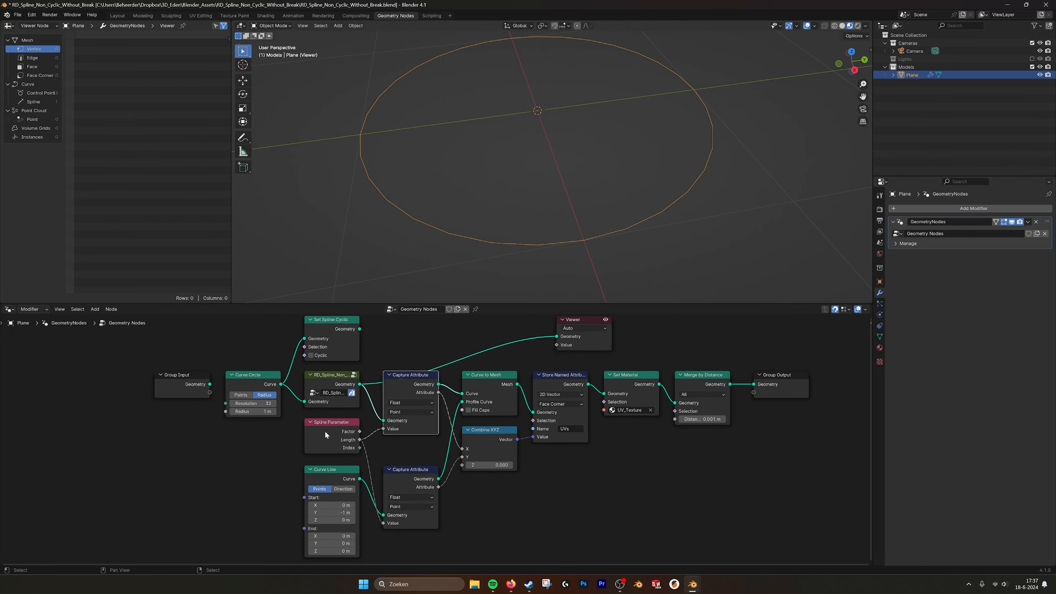
left_click(342, 441)
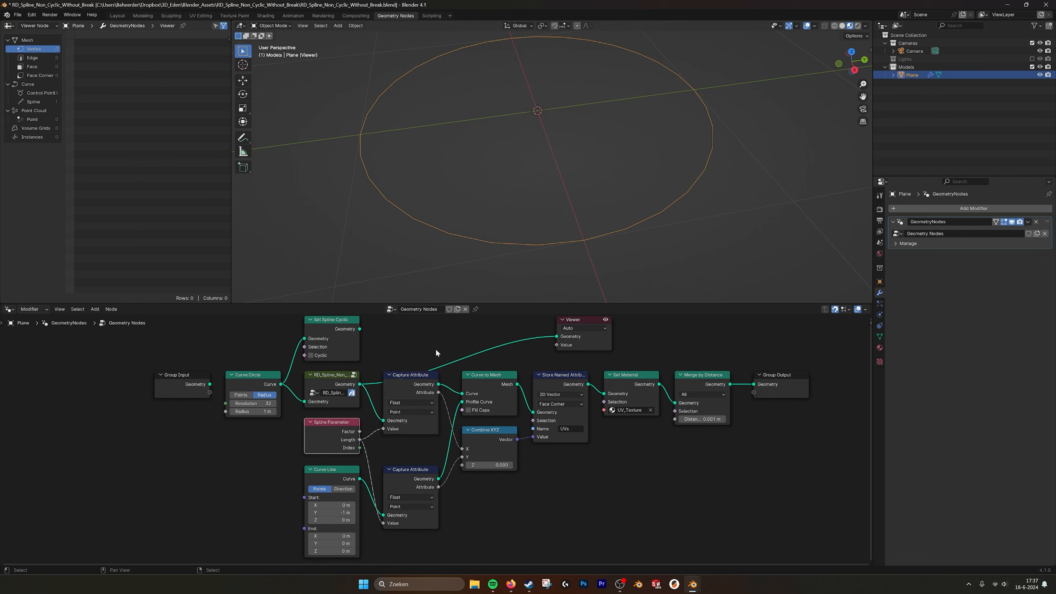
scroll(440, 349, "down", 1)
middle_click_drag(606, 229, 594, 259)
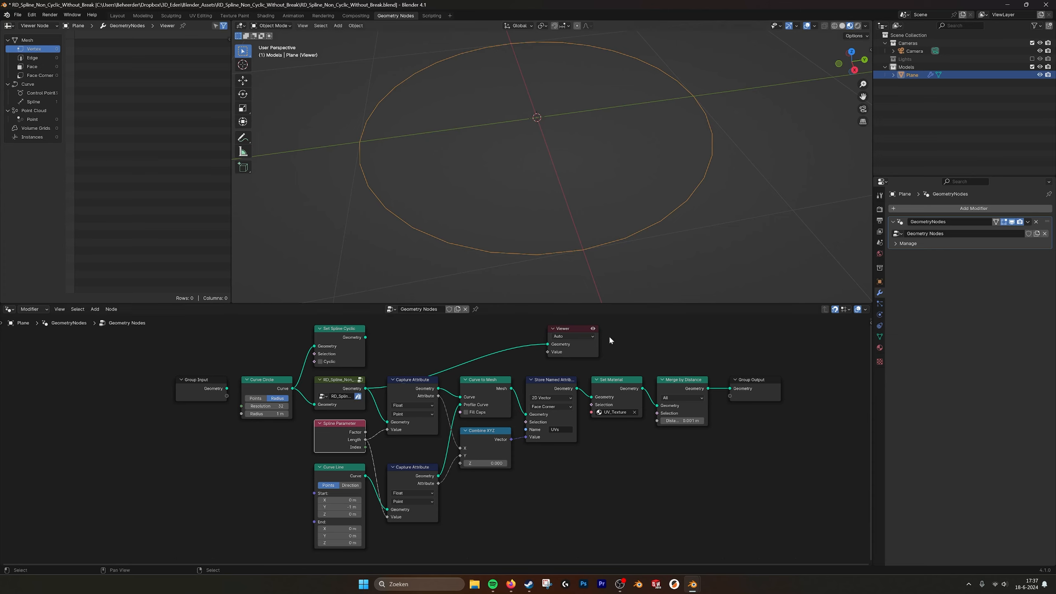
Shift the Viewer node aside and preview the Curve Line profile in it.
left_click_drag(568, 331, 596, 323)
left_click(357, 478)
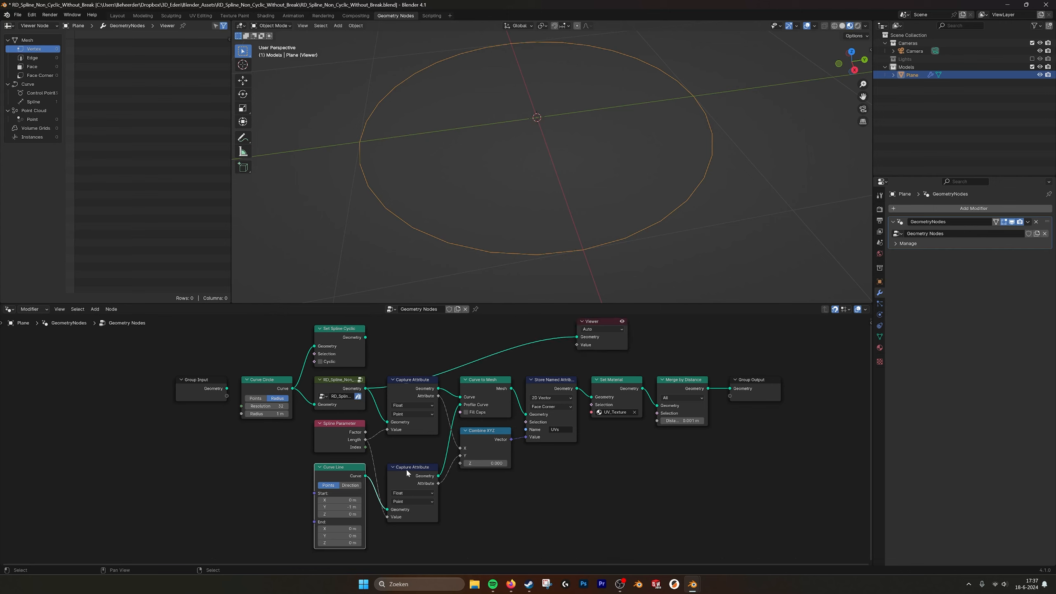
left_click_drag(365, 476, 576, 336)
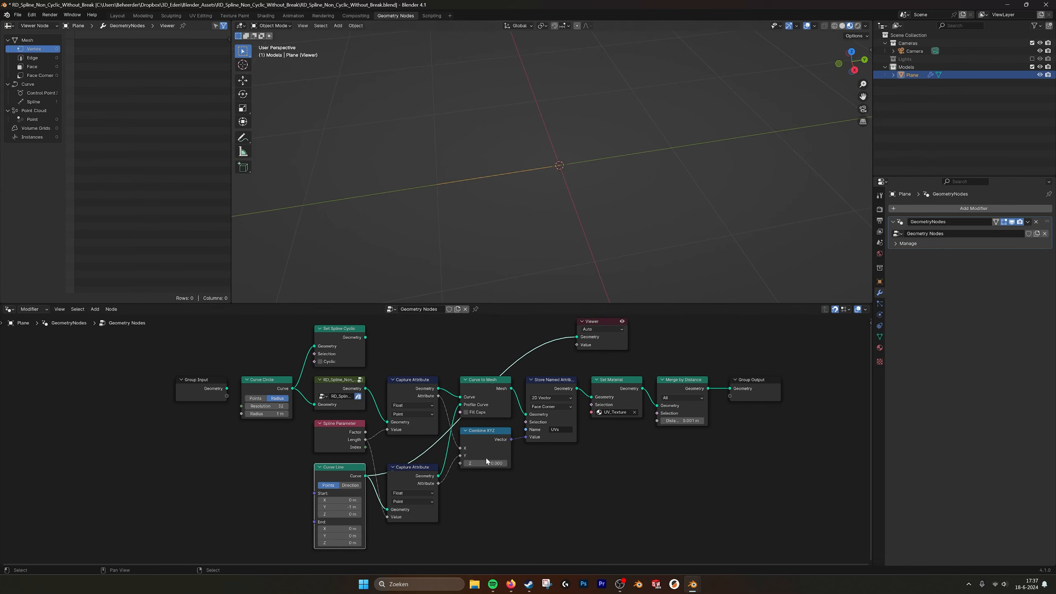
Preview the Curve to Mesh output in the Viewer and select the Combine XYZ node.
left_click_drag(511, 388, 577, 336)
scroll(603, 129, "down", 3)
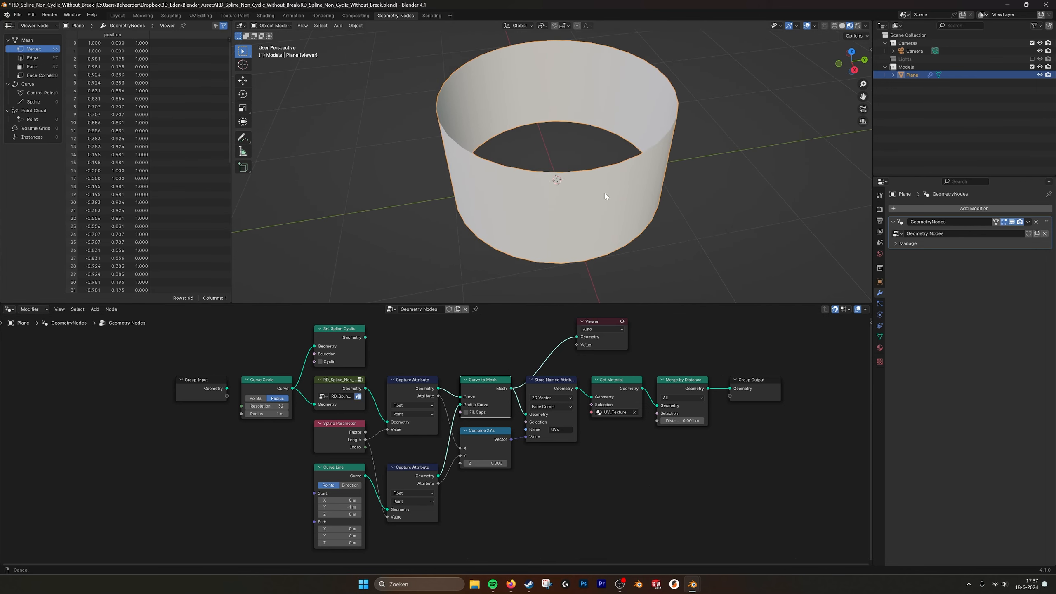
left_click(479, 437)
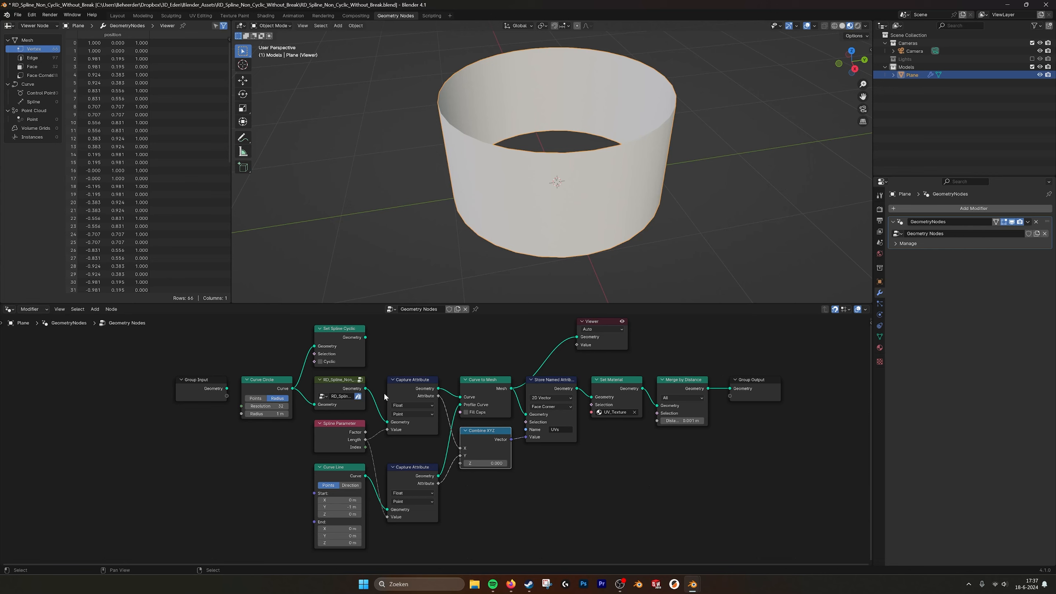
middle_click_drag(539, 394, 525, 393)
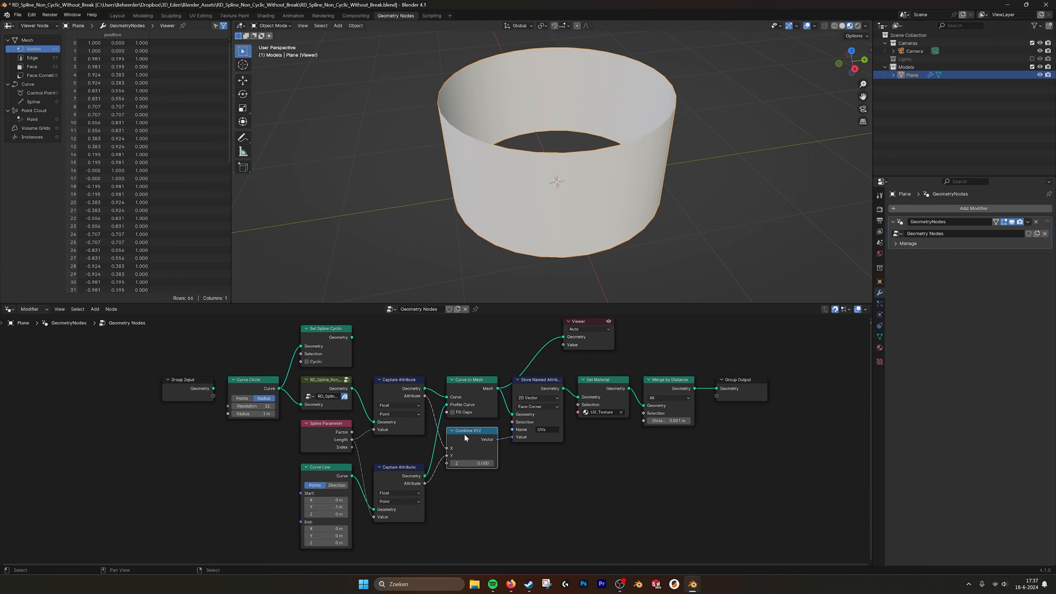
Select 2D Vector as the Store Named Attribute node's data type and Face Corner as its domain.
left_click(531, 433)
mouse_move(534, 414)
middle_mouse_down()
mouse_move(520, 430)
mouse_move(537, 416)
middle_mouse_up()
scroll(520, 429, "up", 2)
left_click(541, 395)
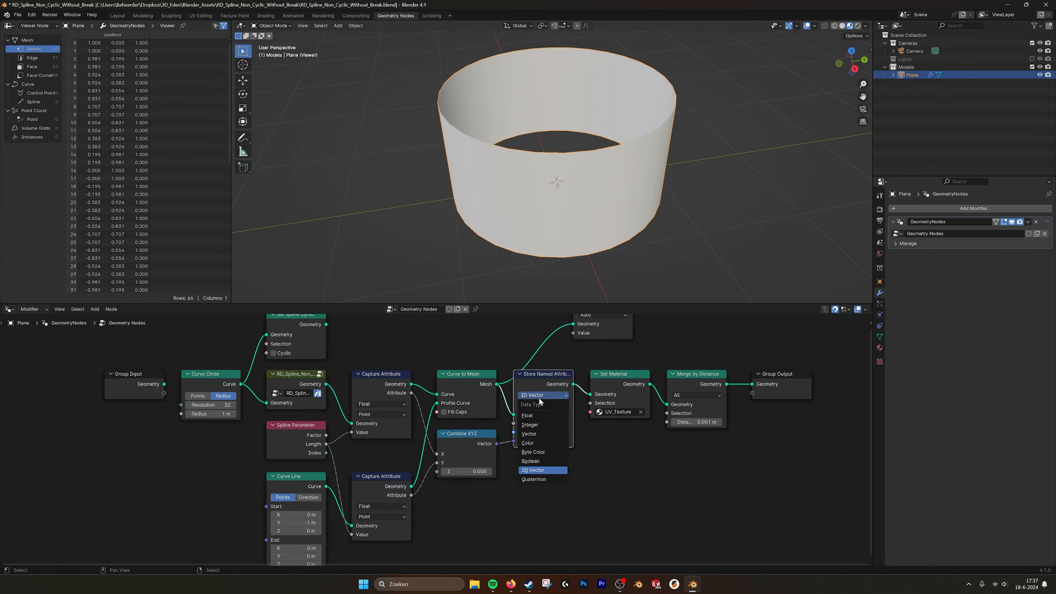
left_click(533, 471)
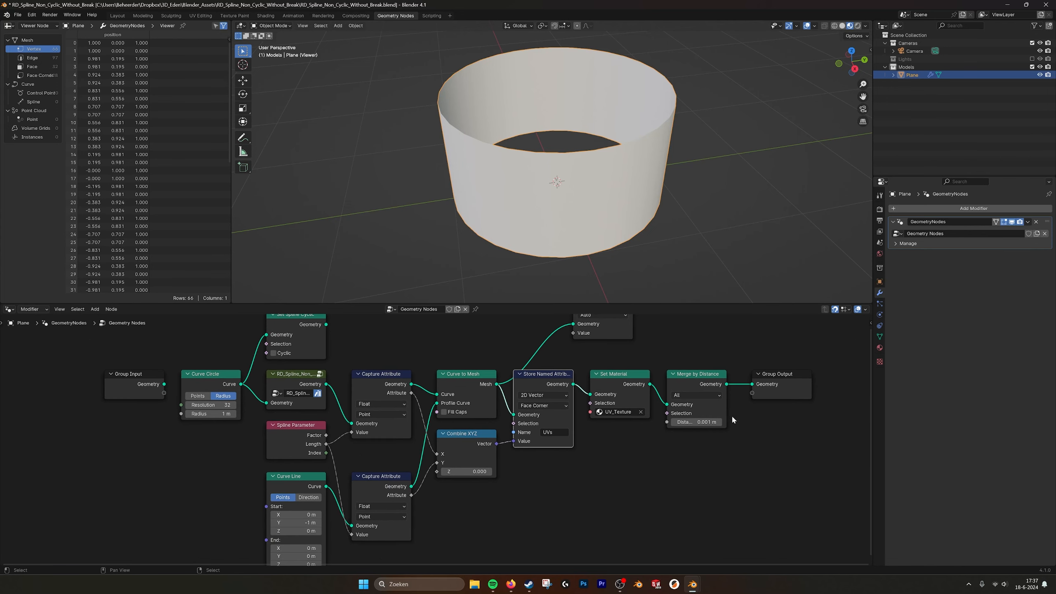
left_click(537, 405)
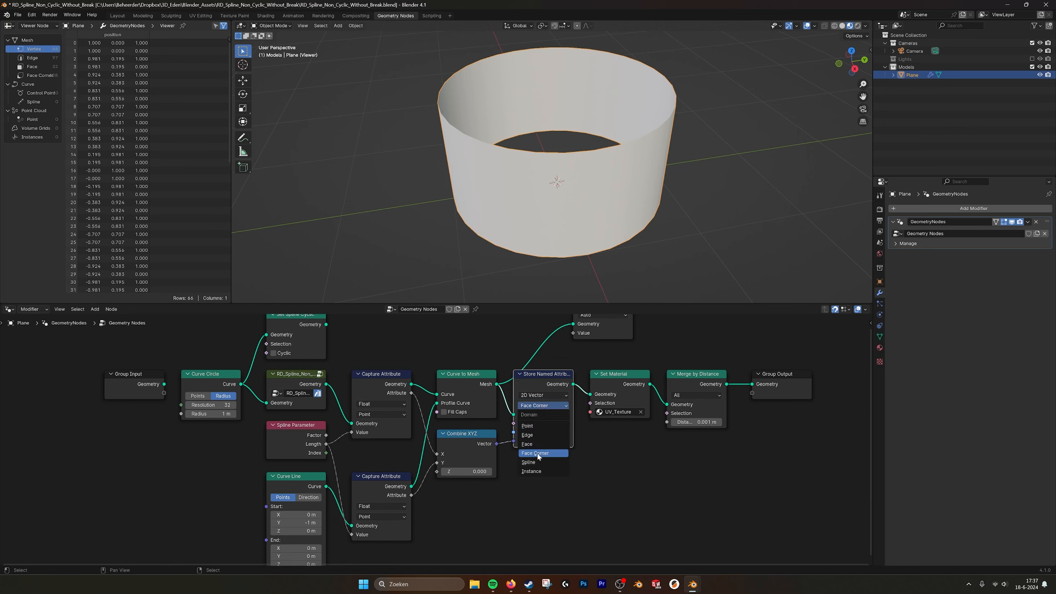
left_click(540, 454)
Move the Viewer node above Merge by Distance and examine the Set Material and Store Named Attribute nodes.
middle_click_drag(666, 425, 635, 456)
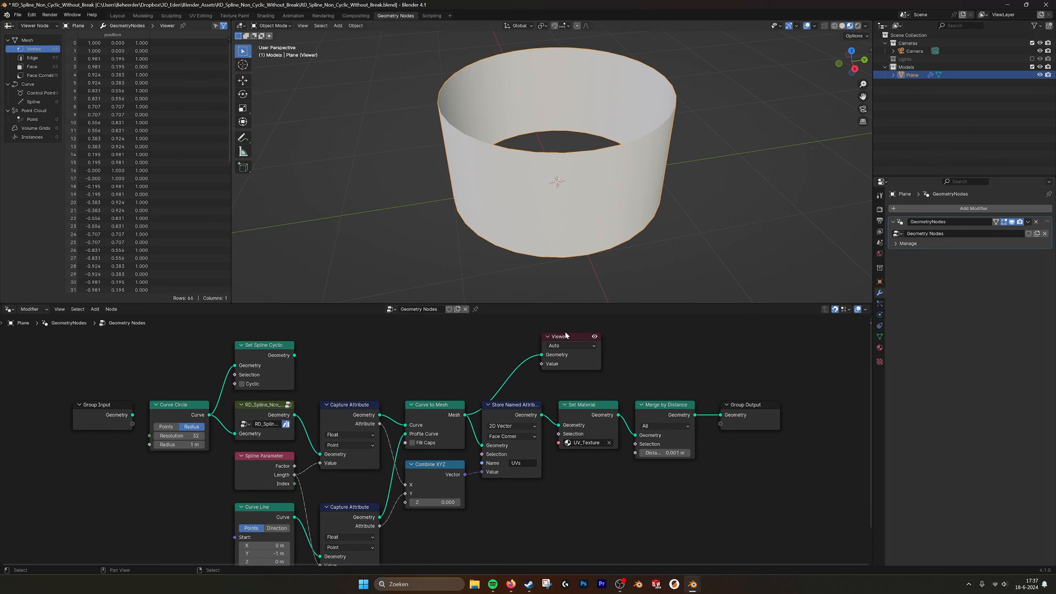
left_click_drag(565, 334, 709, 342)
left_click(570, 411)
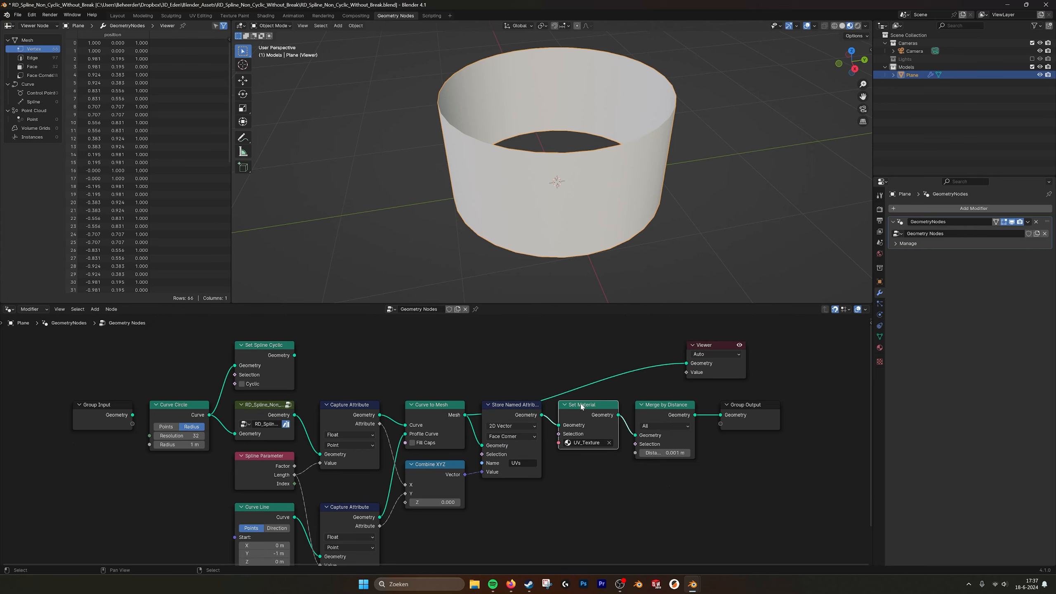
middle_click_drag(515, 460, 523, 444)
left_click(515, 392)
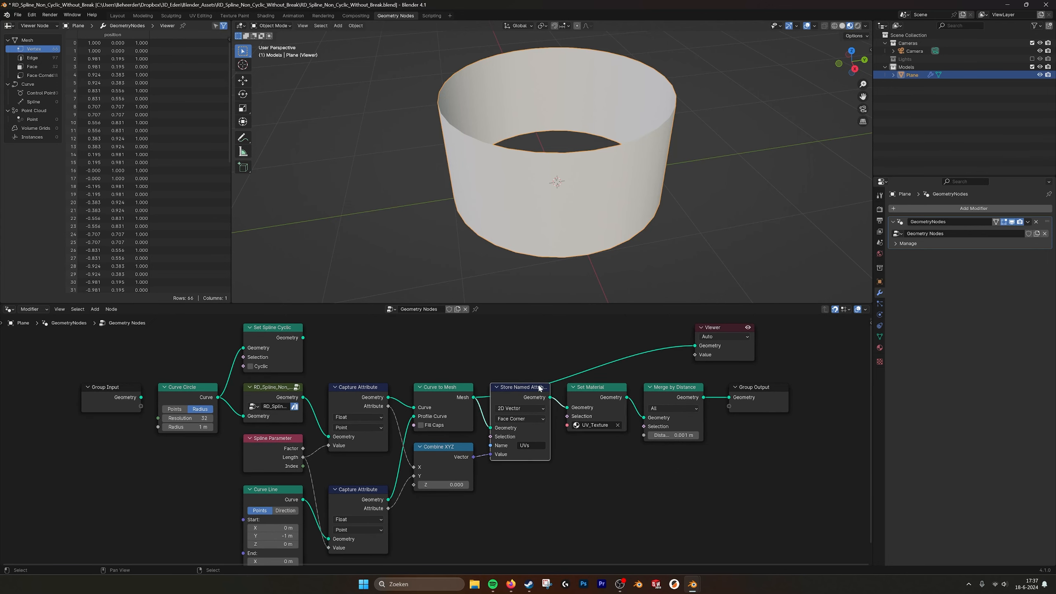
Switch to the Shading workspace and examine the UV_Texture material's Attribute and image texture nodes.
left_click(265, 15)
scroll(308, 402, "up", 1)
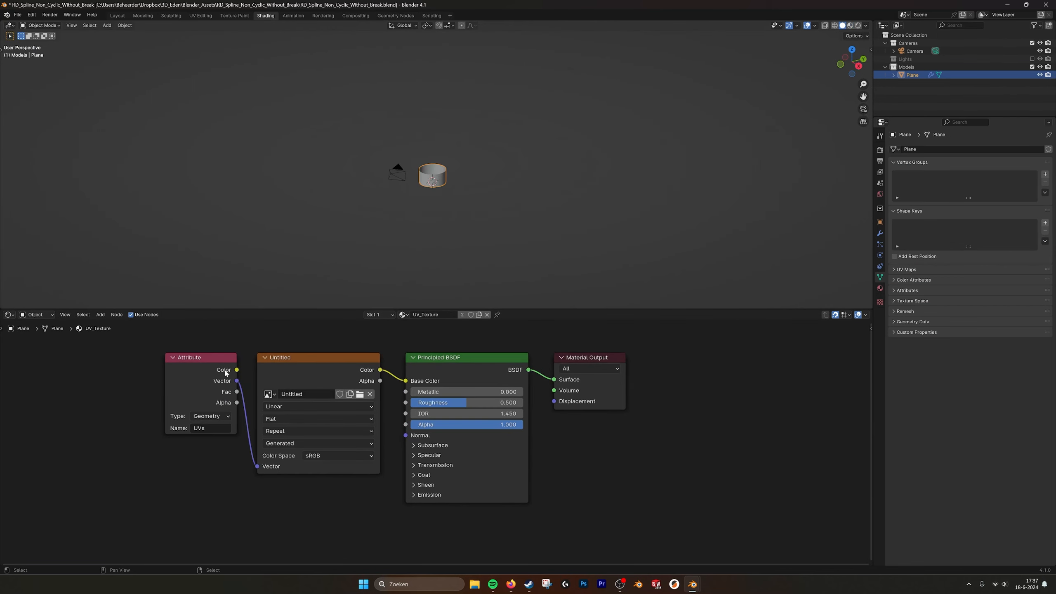
left_click(321, 366)
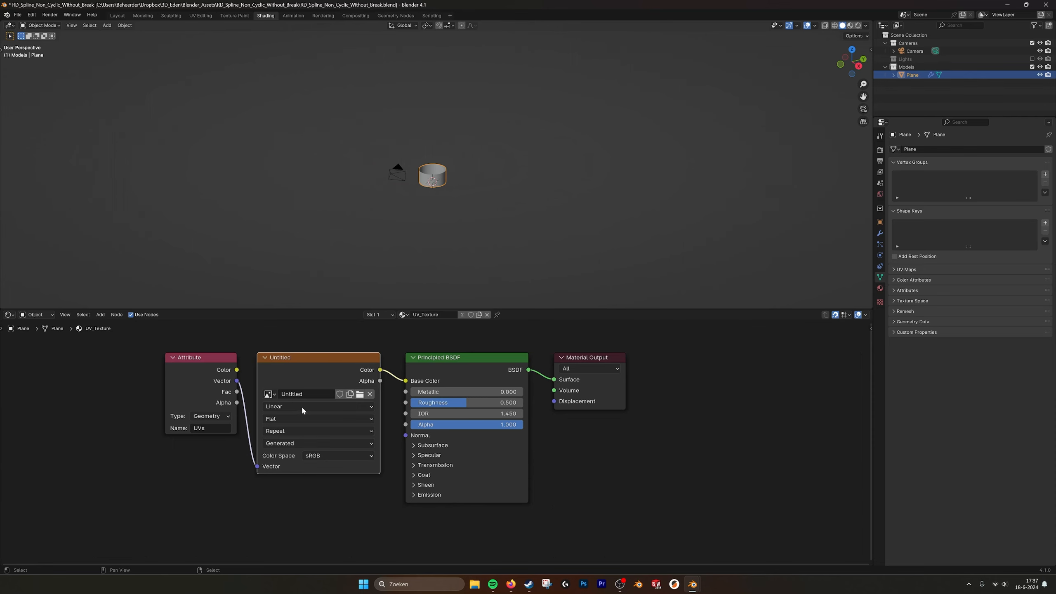
middle_click_drag(312, 375, 320, 378)
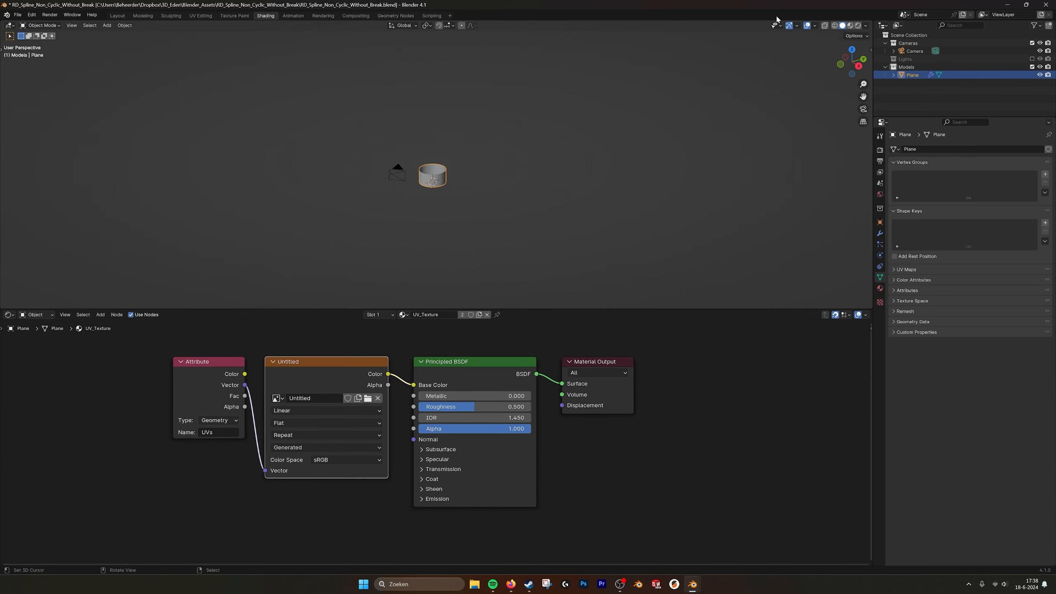
Display the ring in Material Preview shading and inspect its texture up close.
left_click(850, 26)
scroll(471, 199, "up", 4)
scroll(470, 195, "up", 6)
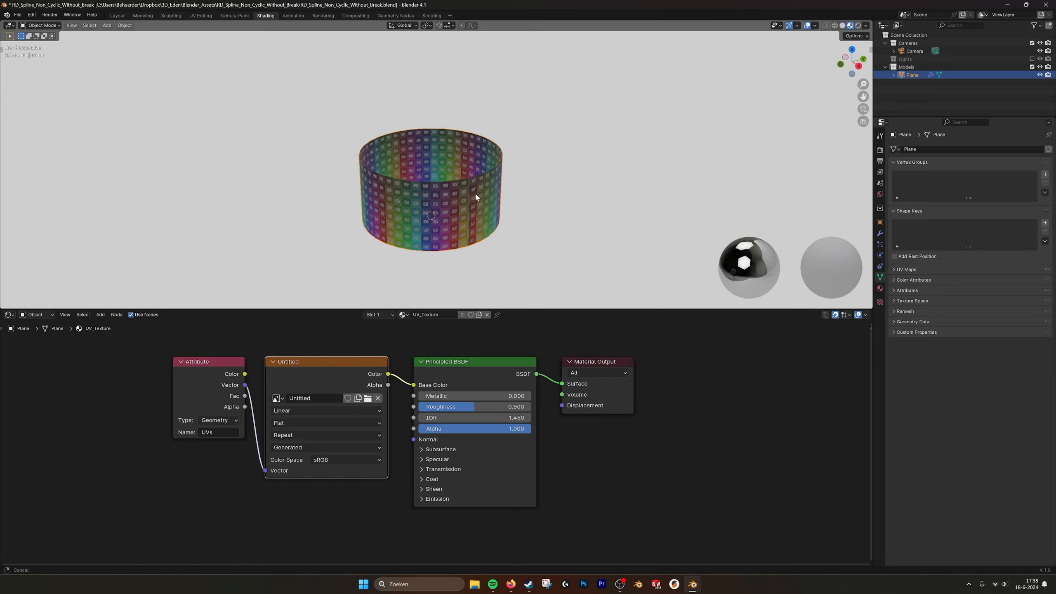
middle_click_drag(468, 201, 472, 118)
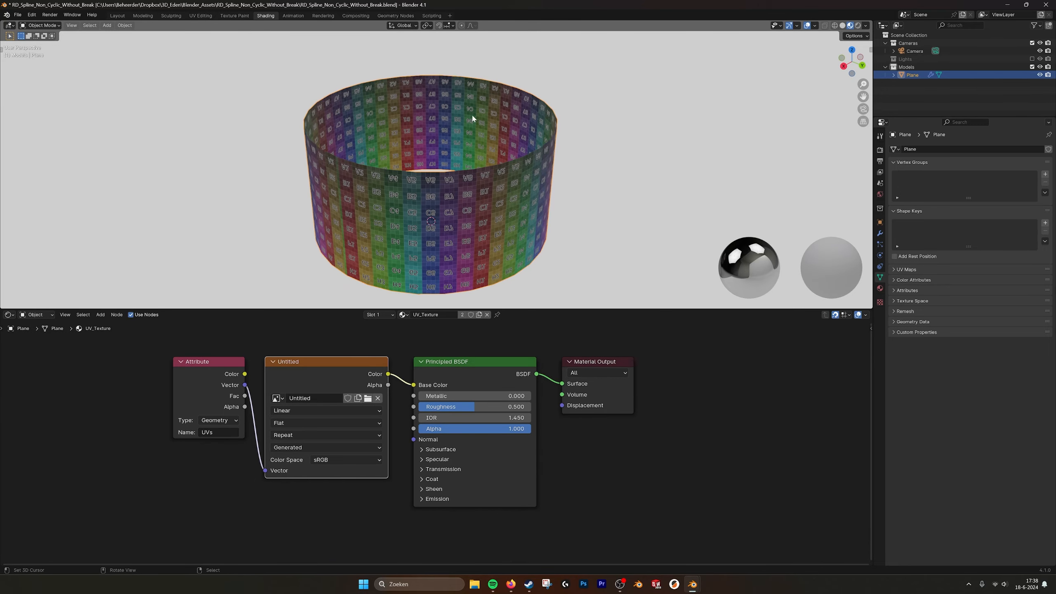
Return to the Geometry Nodes workspace, deactivate the Viewer node and inspect the textured ring.
left_click(395, 15)
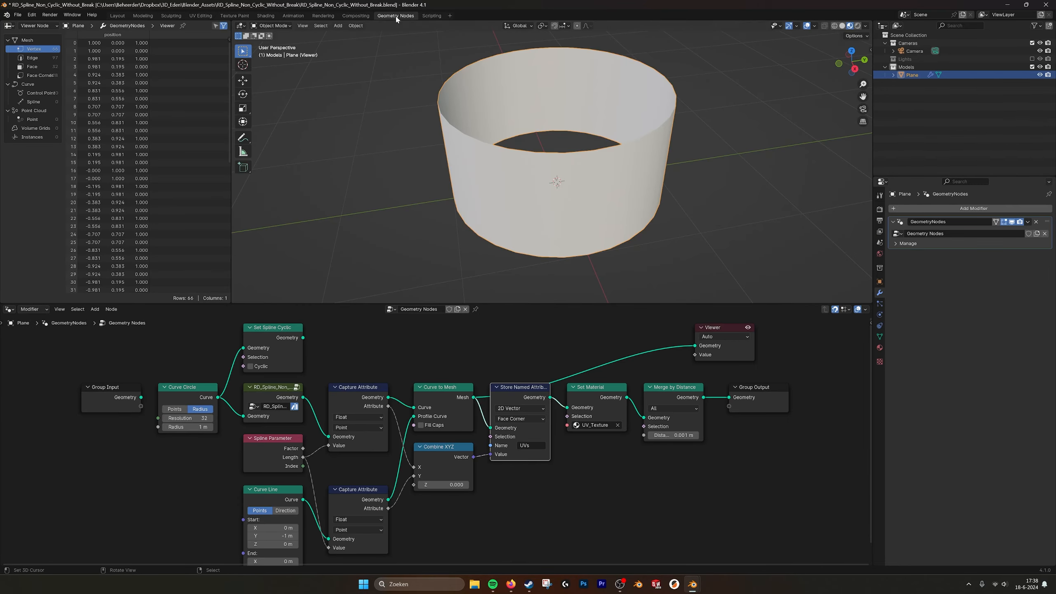
middle_click_drag(602, 382, 445, 393)
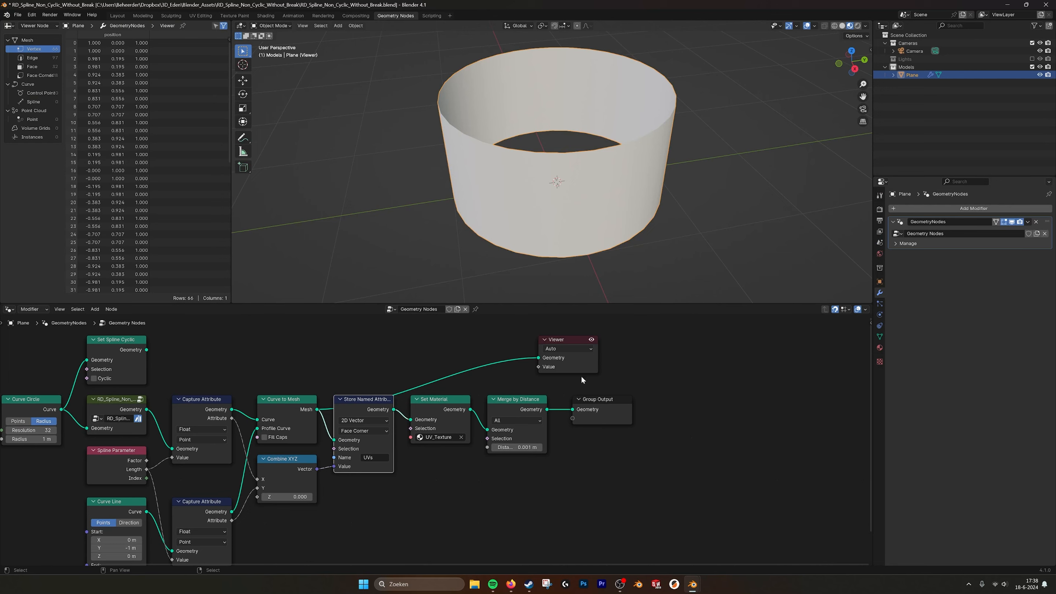
left_click(591, 340)
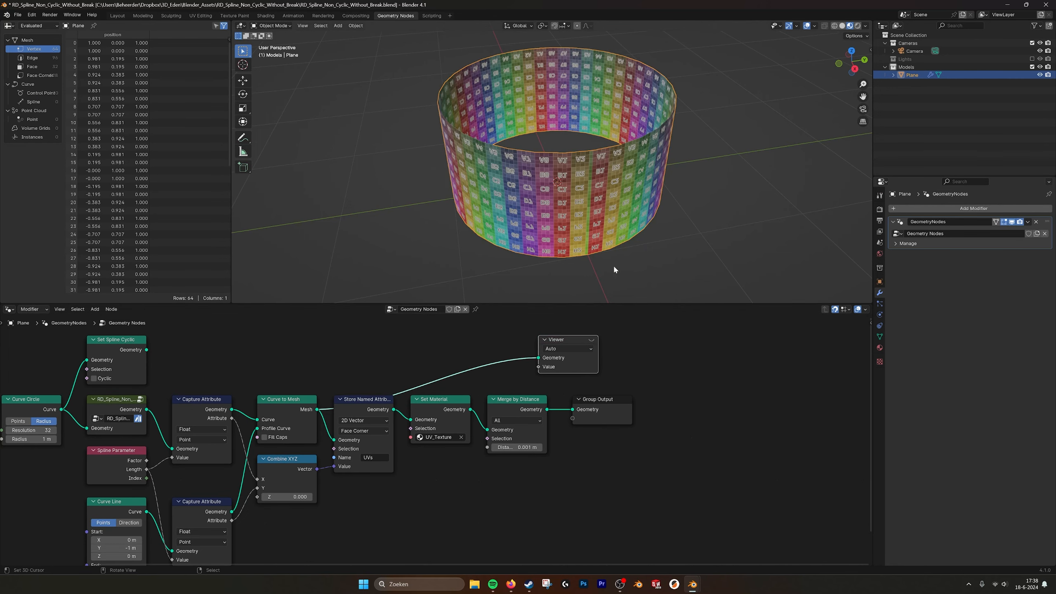
middle_click_drag(615, 270, 601, 176)
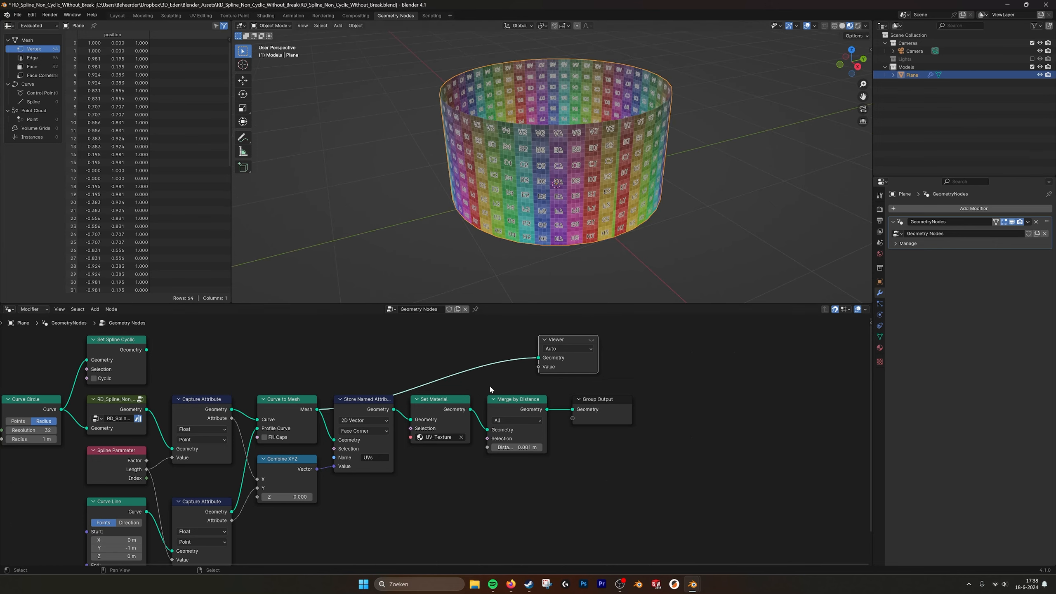
Try the Point domain on the Store Named Attribute node, inspect the ring's texture, and restore the Face Corner domain.
middle_click_drag(490, 389, 500, 389)
left_click(532, 402)
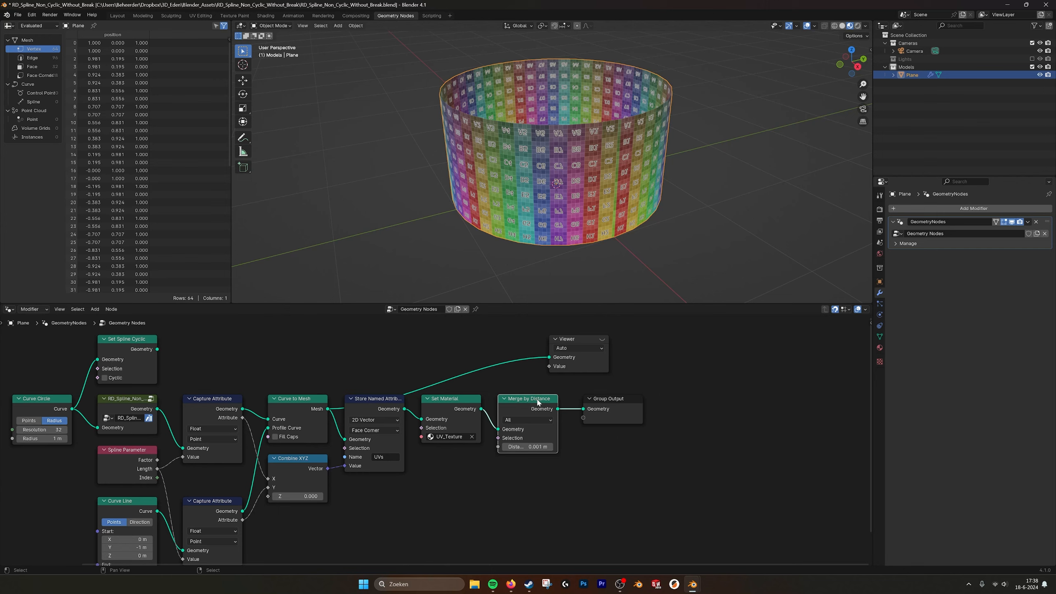
middle_click_drag(381, 446, 430, 439)
scroll(430, 439, "up", 2)
left_click(430, 423)
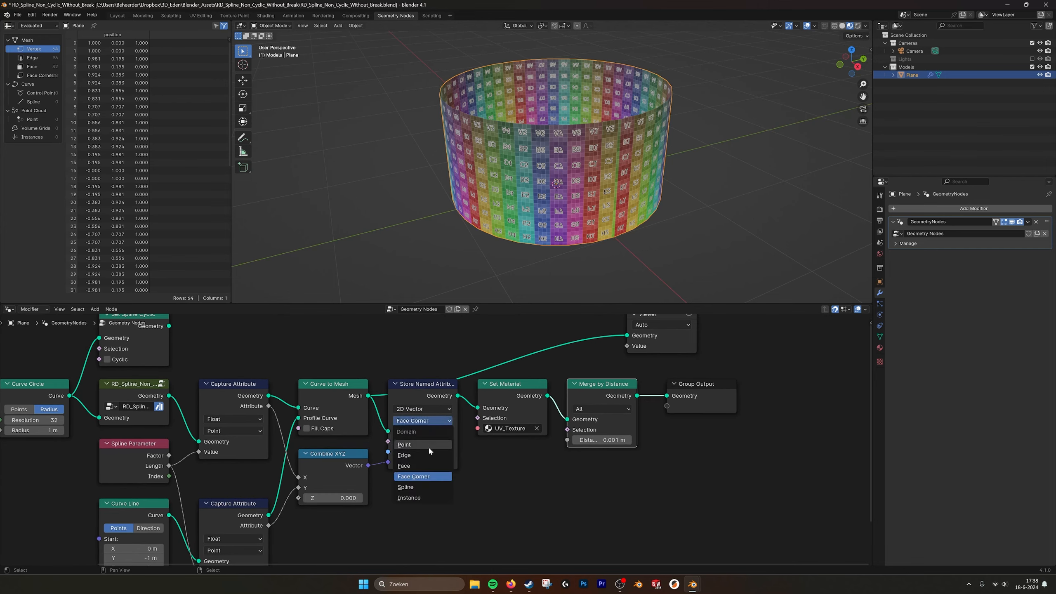
left_click(428, 445)
scroll(630, 185, "up", 4)
mouse_move(630, 195)
middle_mouse_down()
mouse_move(628, 213)
mouse_move(634, 206)
middle_mouse_up()
left_click(413, 421)
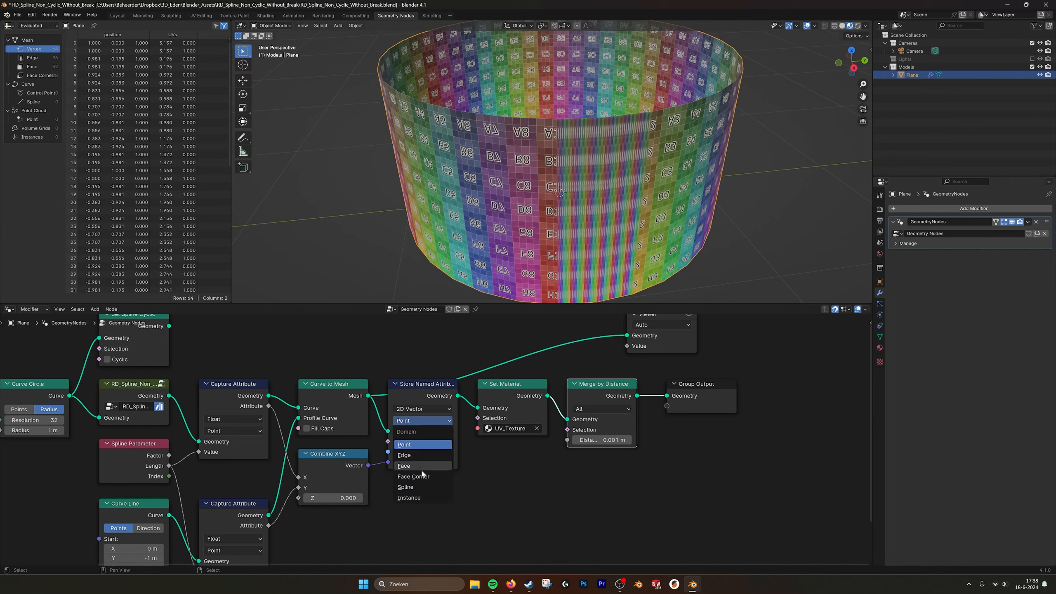
left_click(418, 477)
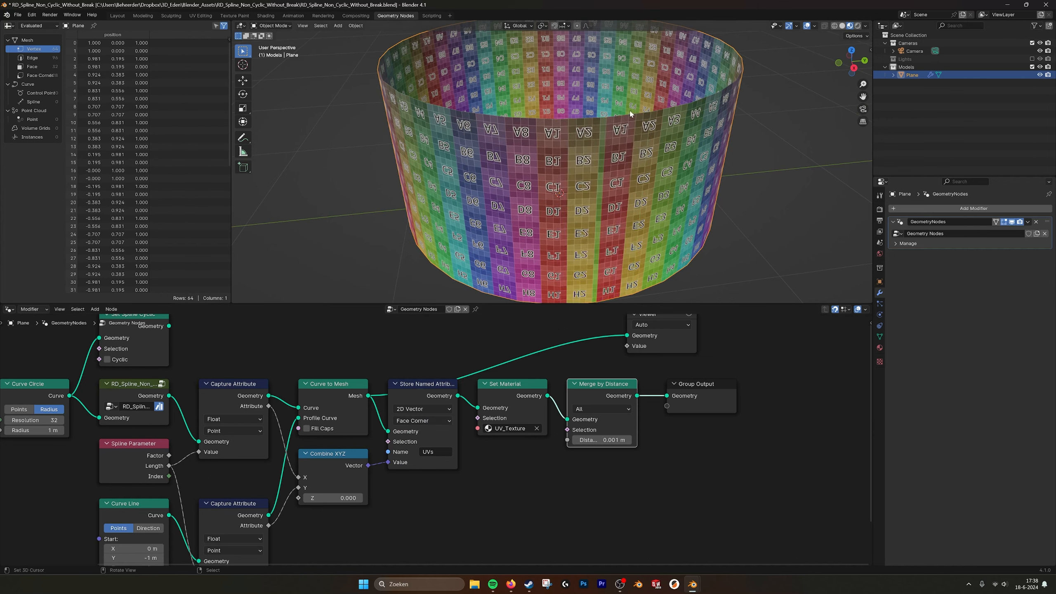
Shift the Store Named Attribute node and the nodes after it away from Curve to Mesh.
middle_click_drag(620, 389, 584, 396)
scroll(575, 398, "down", 1)
middle_click_drag(679, 456, 641, 461)
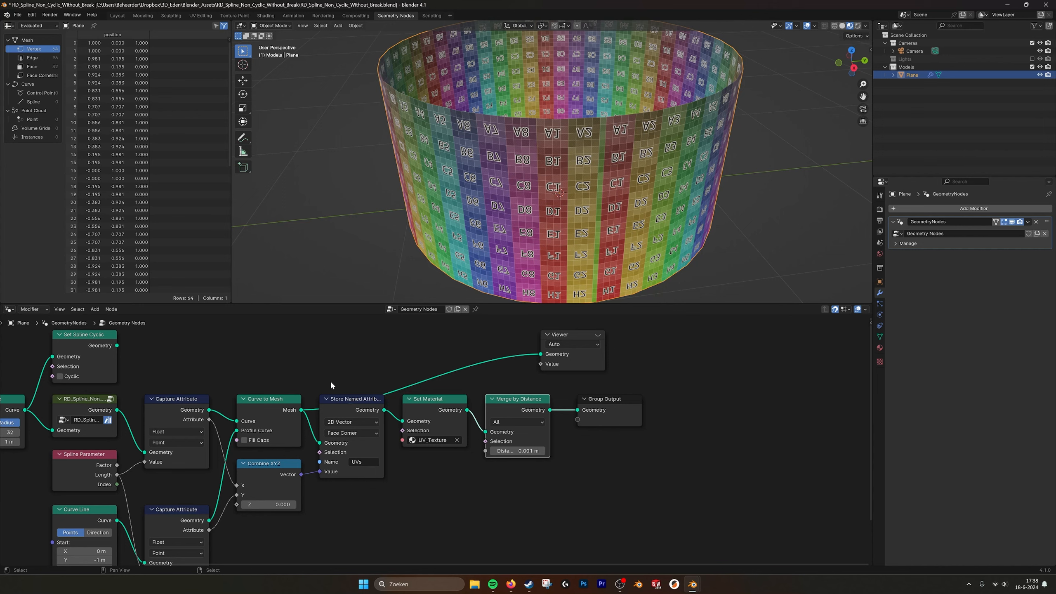
left_click(349, 400)
left_click_drag(341, 381, 655, 533)
left_click_drag(518, 394, 692, 399)
left_click_drag(790, 469, 429, 407)
Delete the Viewer node from the node tree.
left_click_drag(583, 336, 455, 337)
left_click_drag(377, 332, 553, 374)
key("x")
Open the RD_Spline_Non_Cyclic_Without_Break group, view its whole node network, and return to the parent node tree.
middle_click_drag(85, 410, 329, 424)
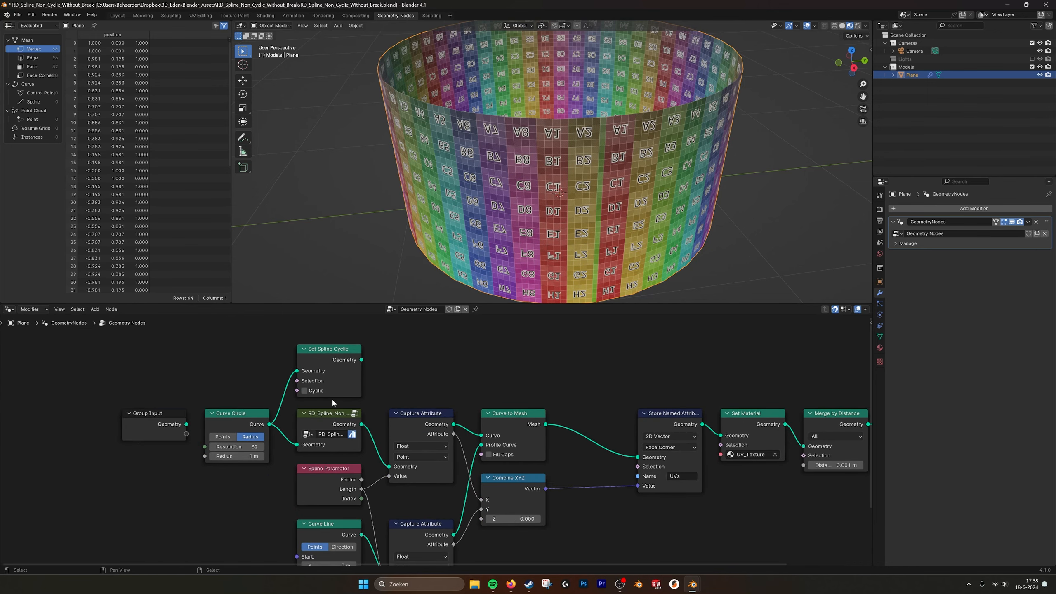
middle_click_drag(453, 400, 442, 392)
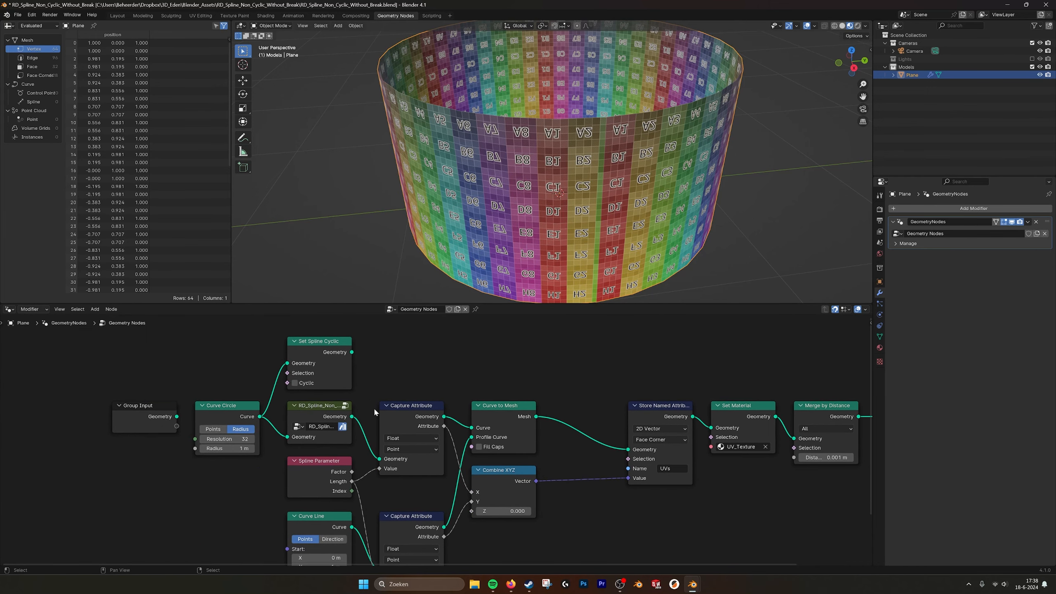
left_click(345, 405)
key("Home")
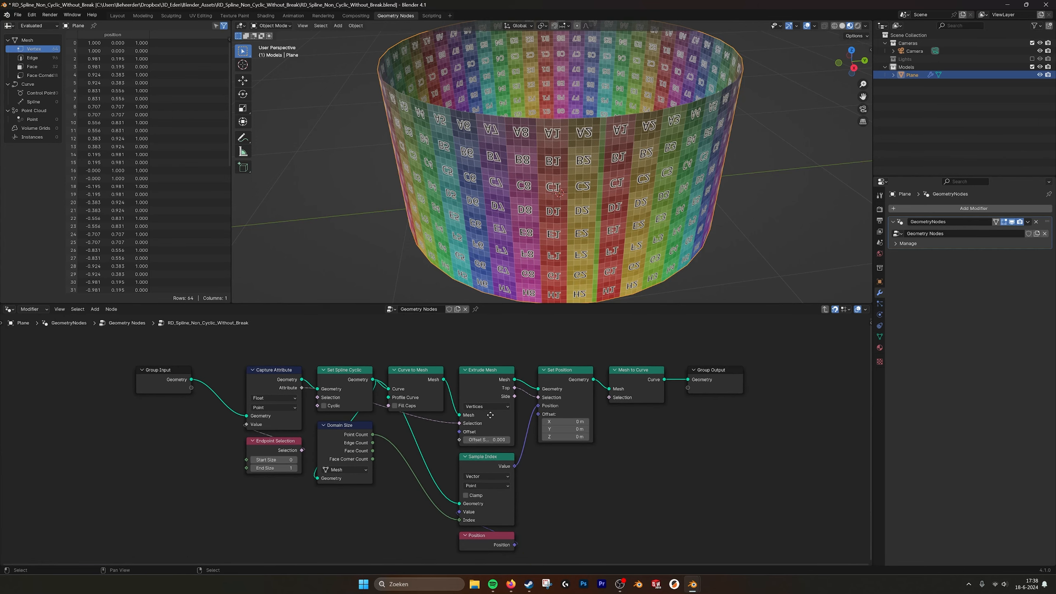
left_click(825, 309)
middle_click_drag(613, 440, 581, 425)
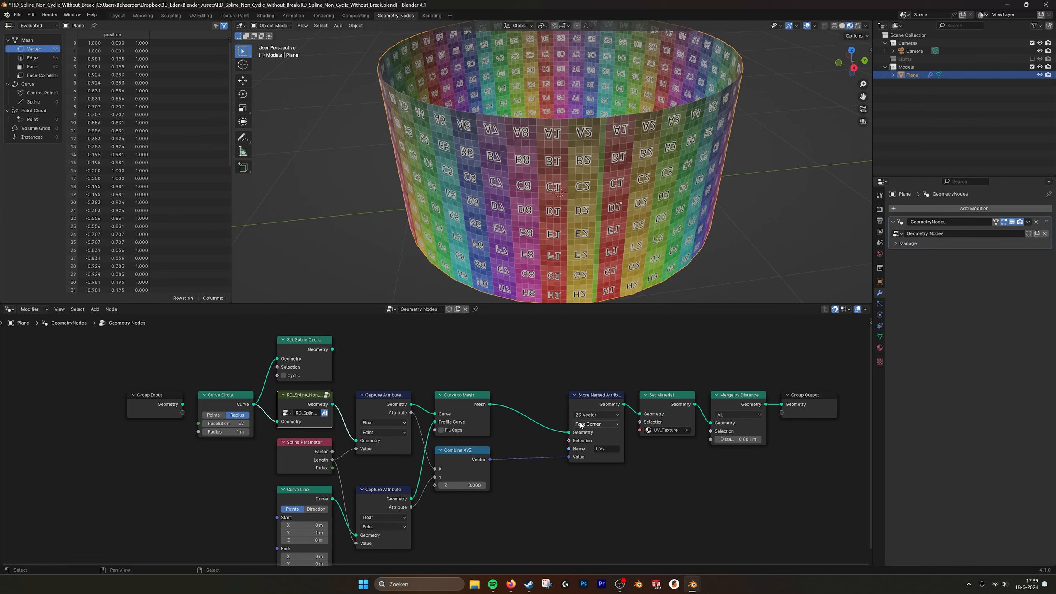
Move the Store Named Attribute node and the nodes after it back beside Curve to Mesh.
scroll(644, 459, "down", 1)
middle_click_drag(645, 459, 626, 431)
left_click_drag(571, 362, 521, 378)
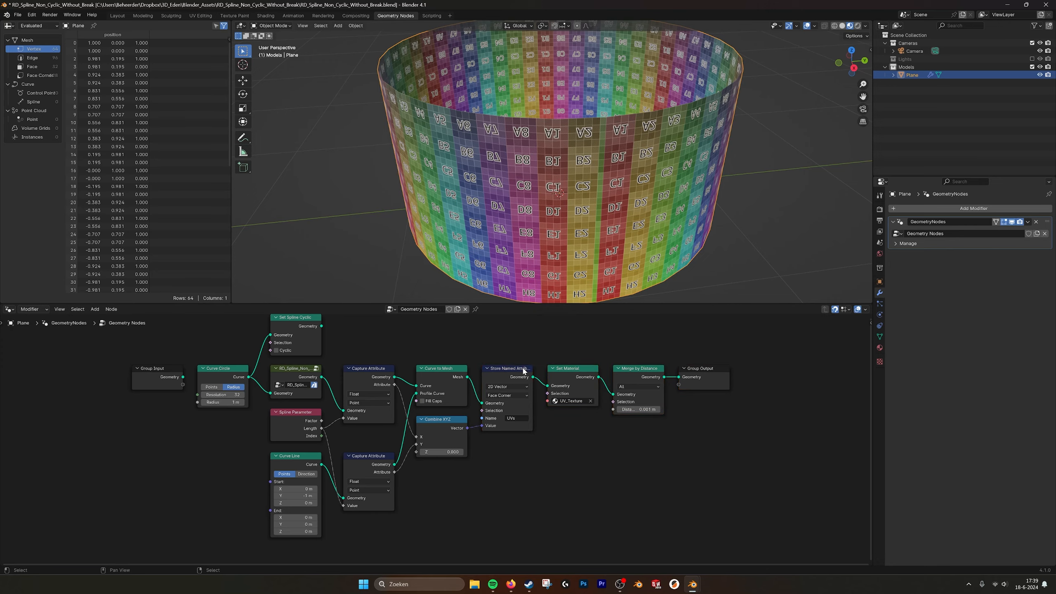